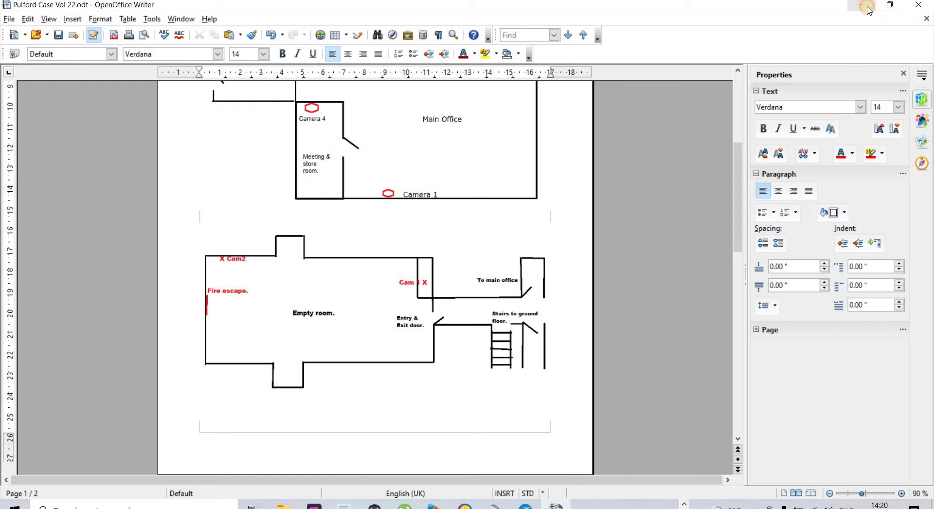
# Clear the open windows to show the desktop and open the MOVIE 353 folder there.
pyautogui.click(870, 7)
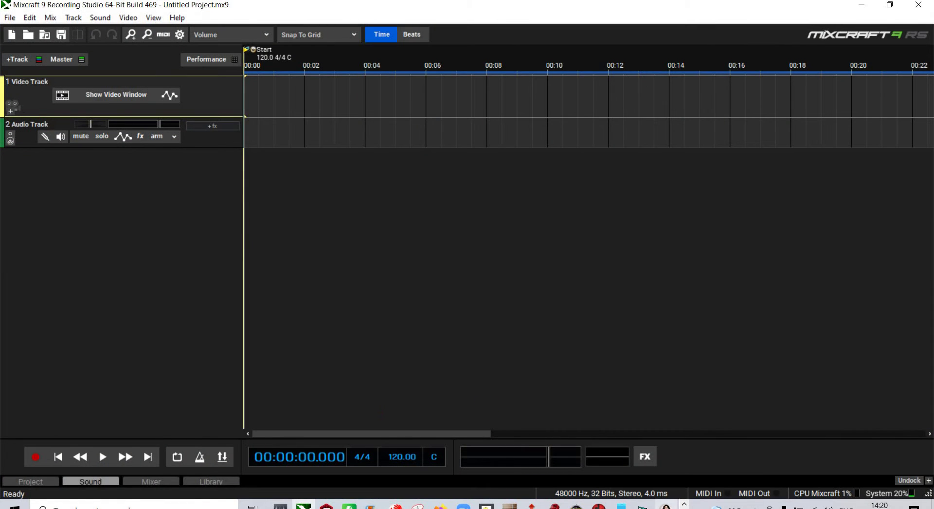
pyautogui.click(314, 505)
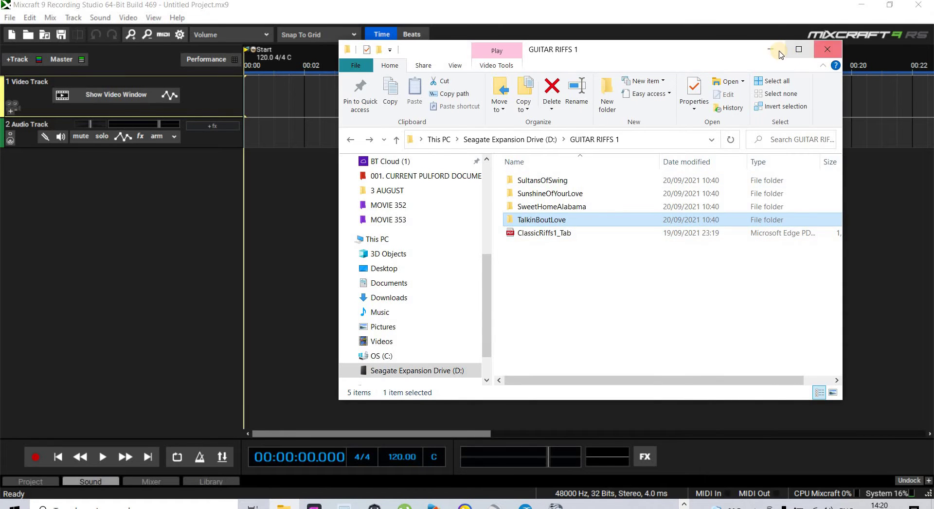
pyautogui.click(779, 50)
pyautogui.press('super+d')
pyautogui.click(79, 202)
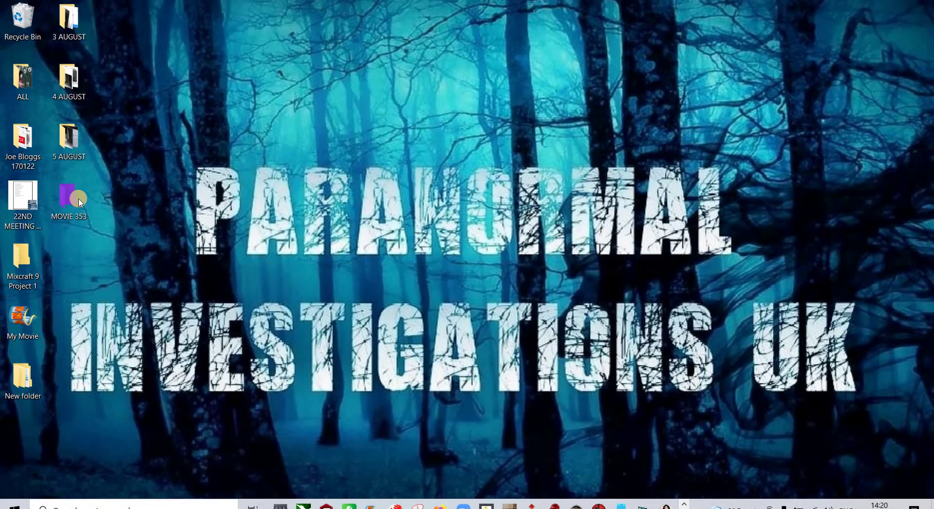
pyautogui.doubleClick(80, 202)
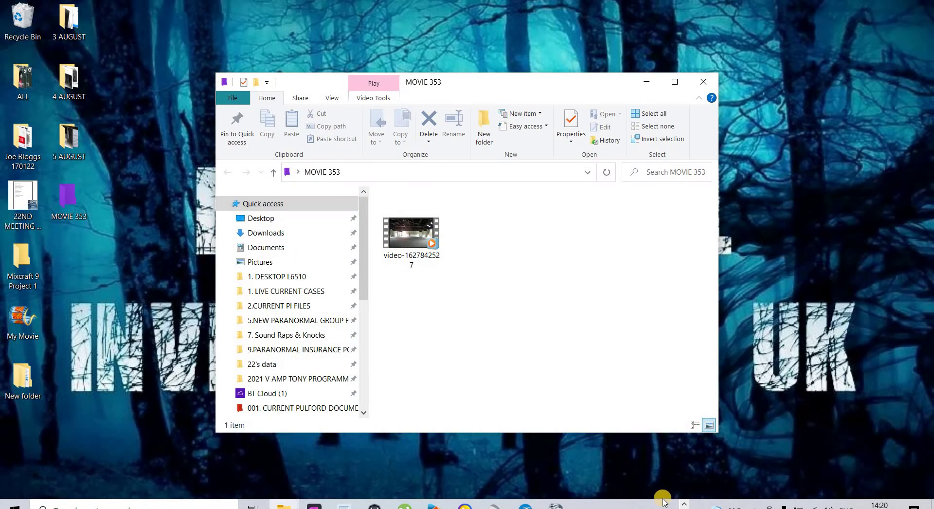
pyautogui.click(348, 505)
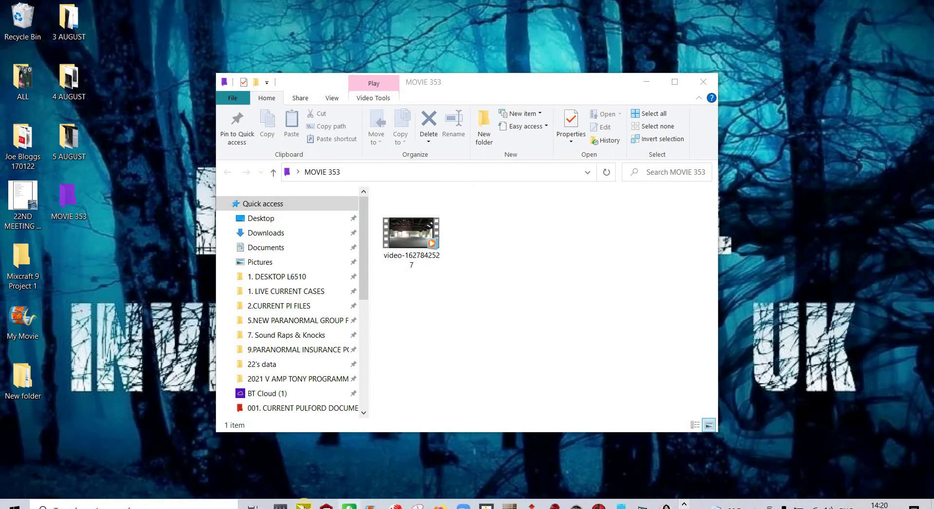
pyautogui.click(323, 504)
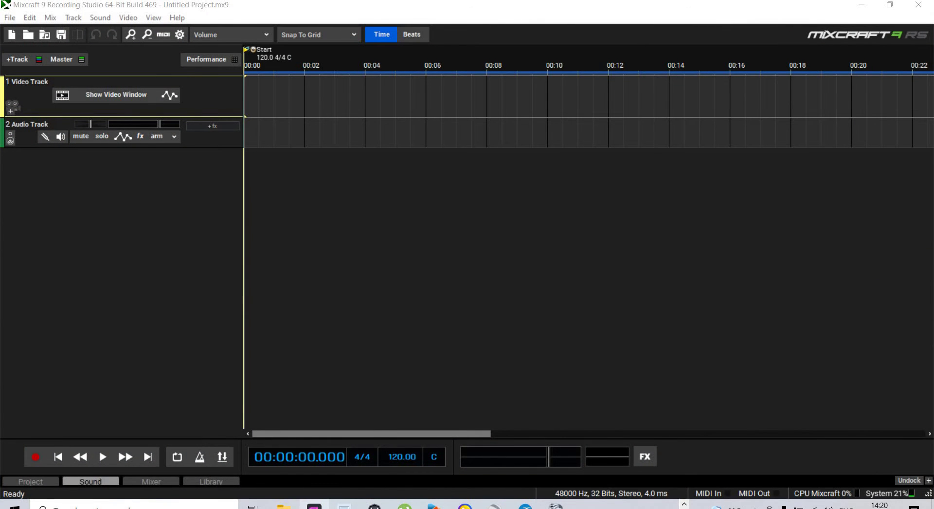
pyautogui.moveTo(284, 505)
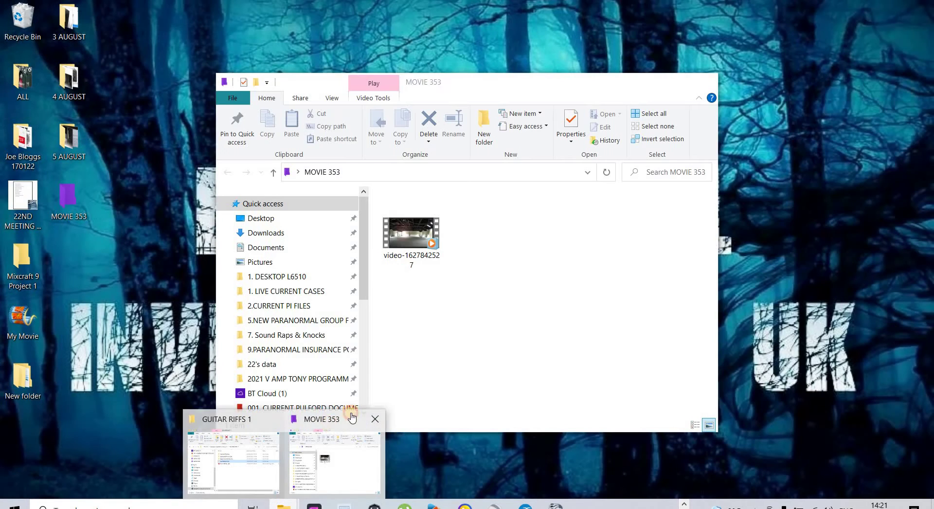
pyautogui.click(331, 452)
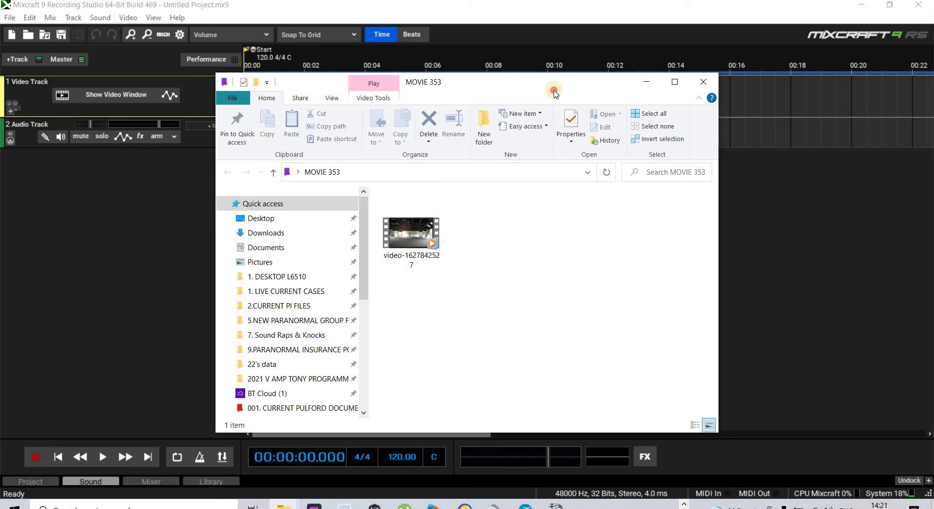
pyautogui.moveTo(486, 82); pyautogui.dragTo(762, 178)
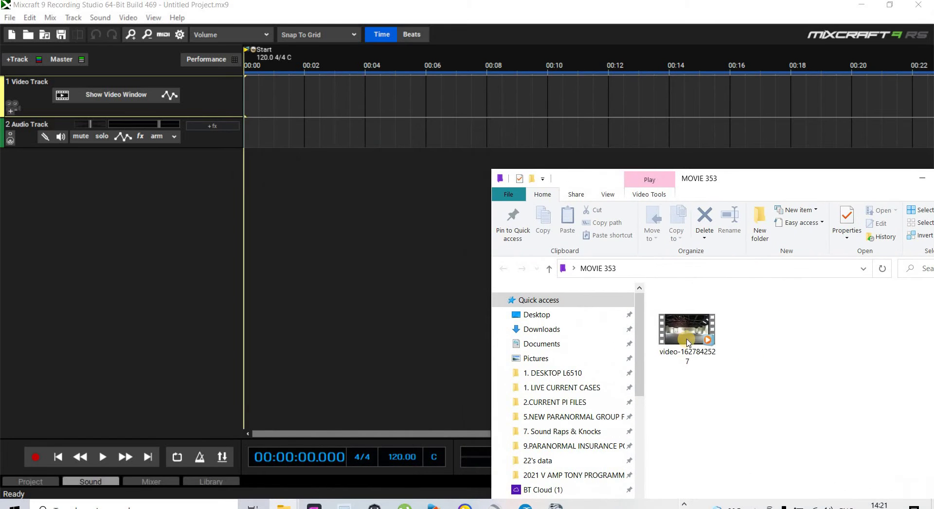
pyautogui.moveTo(688, 336); pyautogui.dragTo(233, 137)
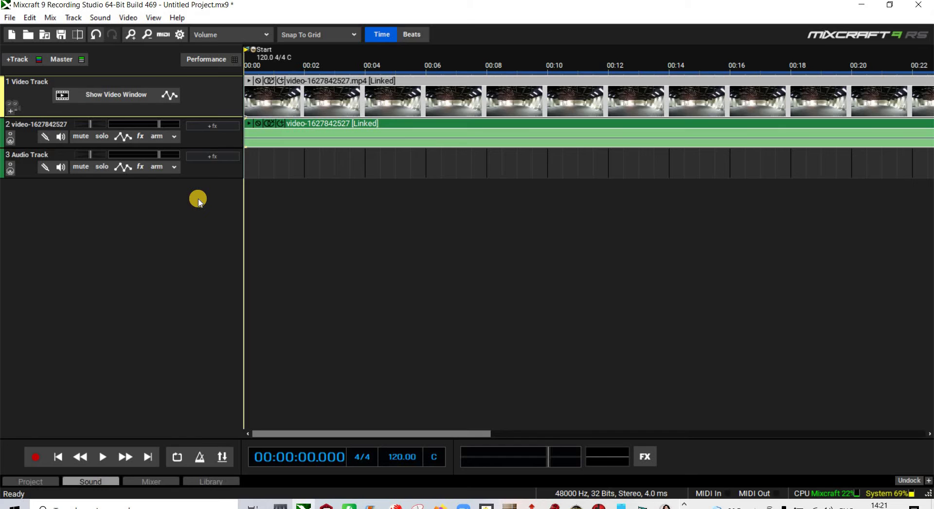
# Delete the empty third audio track and increase the height of the video and audio tracks.
pyautogui.rightClick(205, 173)
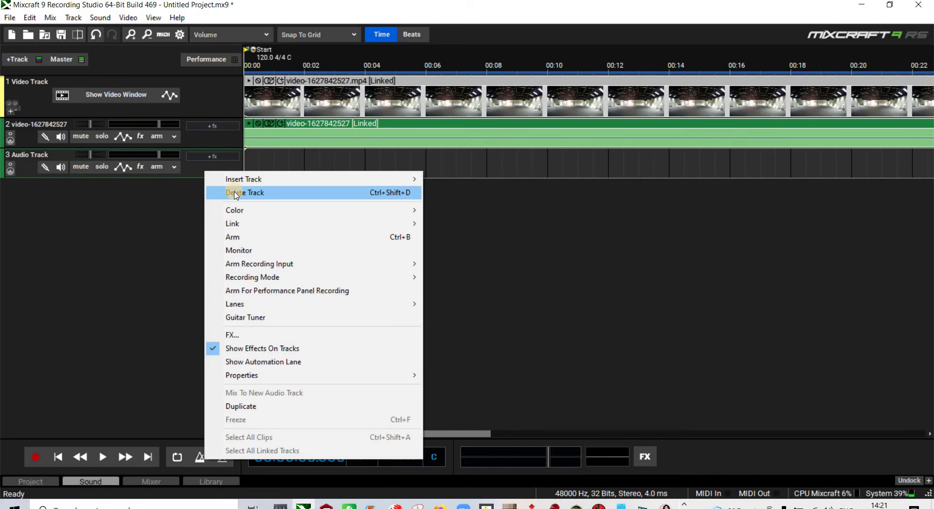
pyautogui.click(230, 194)
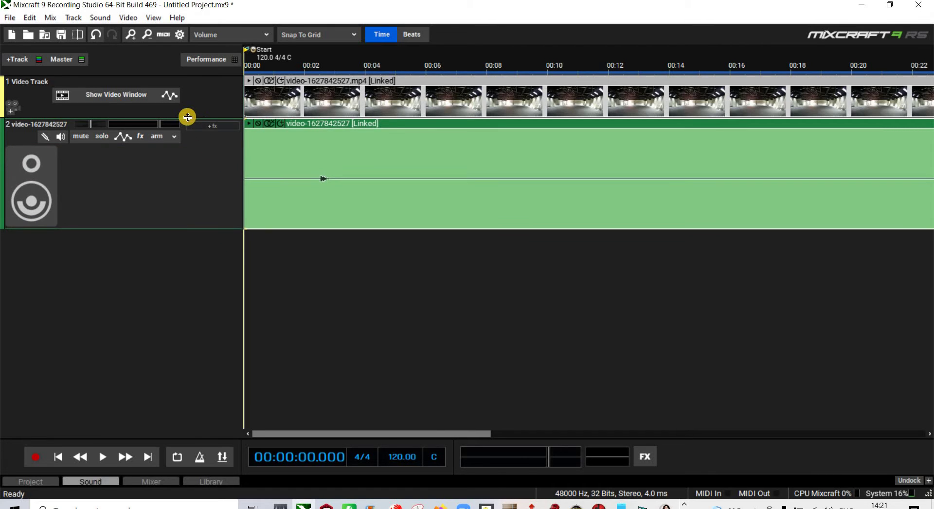
pyautogui.moveTo(186, 155); pyautogui.dragTo(188, 175)
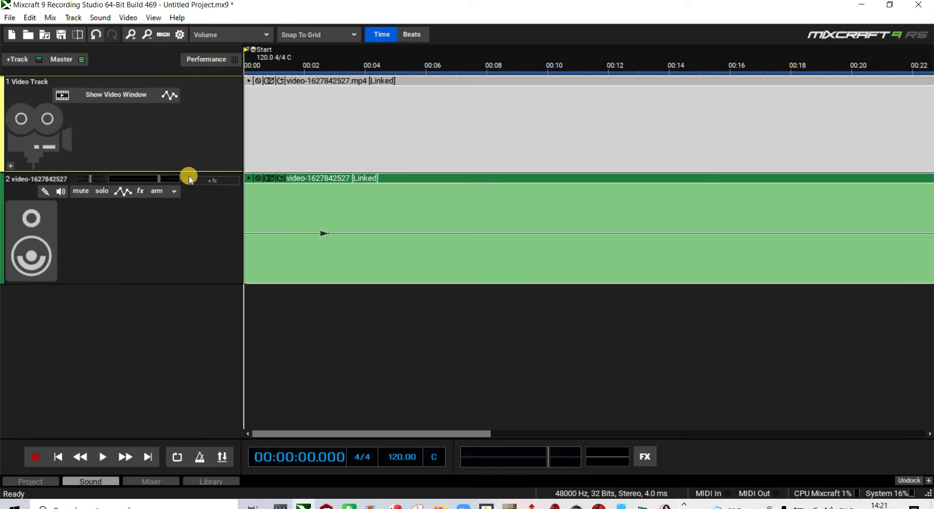
# Look over the imported clip from start to end and check the video preview window.
pyautogui.moveTo(348, 437); pyautogui.dragTo(817, 416)
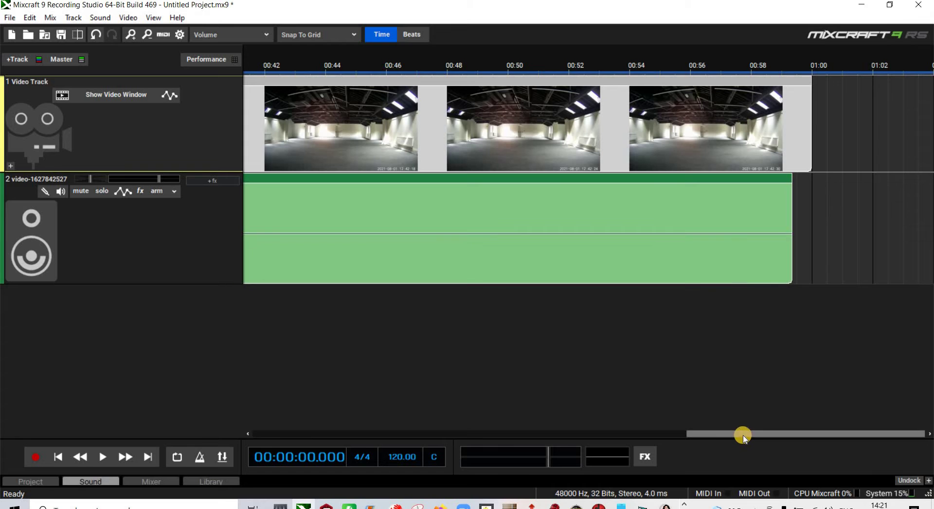
pyautogui.click(270, 433)
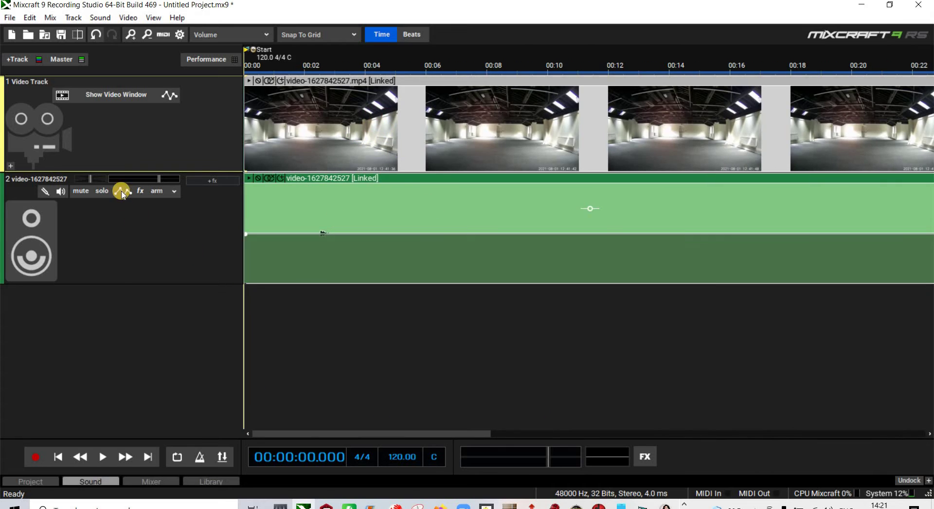
pyautogui.click(124, 95)
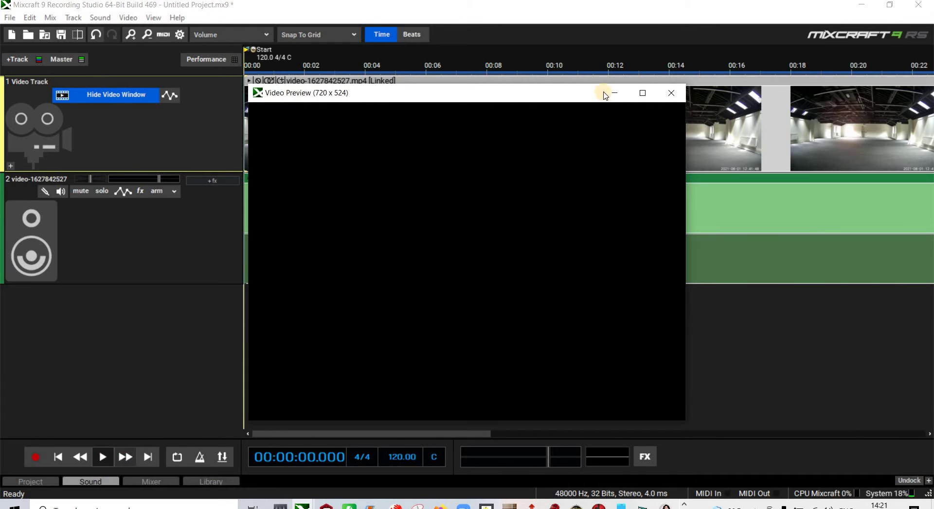
pyautogui.click(674, 93)
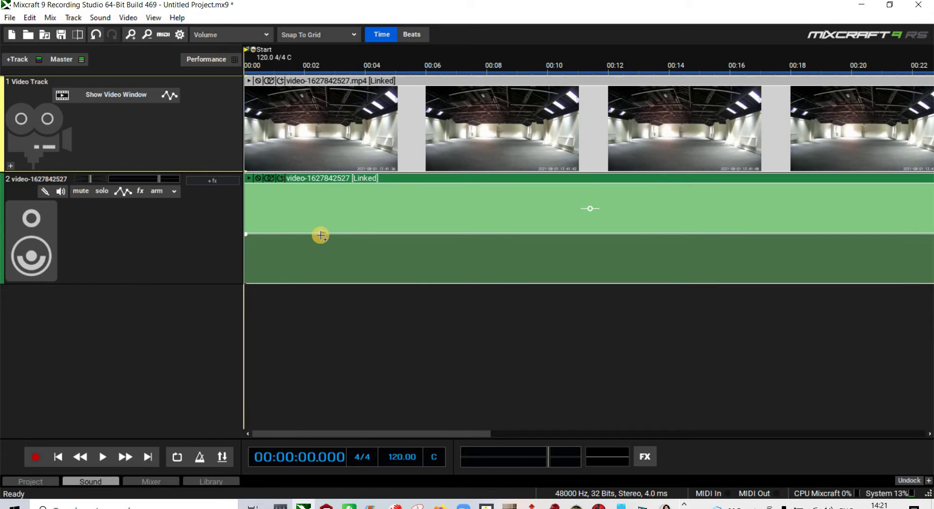
pyautogui.click(321, 235)
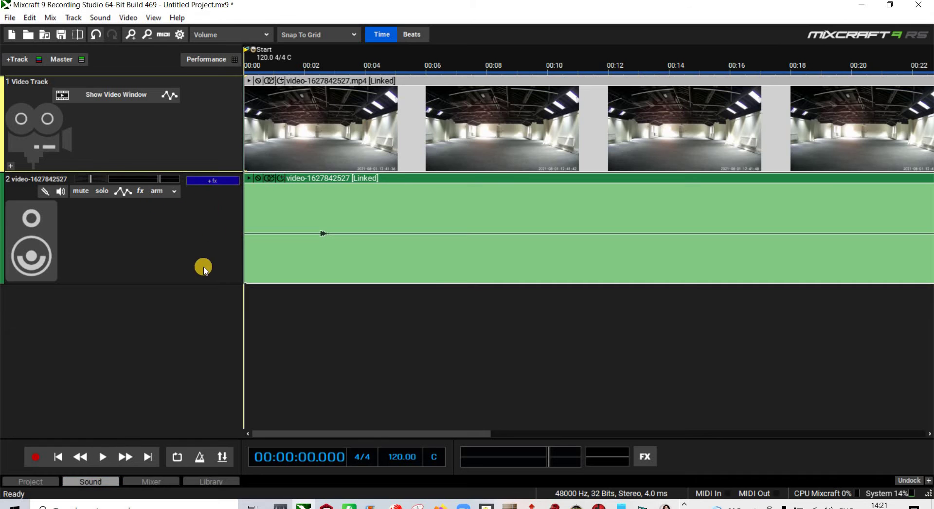
# Add the Acoustica 31 Band EQ effect to the video's audio track and move its window below the video clip.
pyautogui.click(212, 180)
pyautogui.click(291, 211)
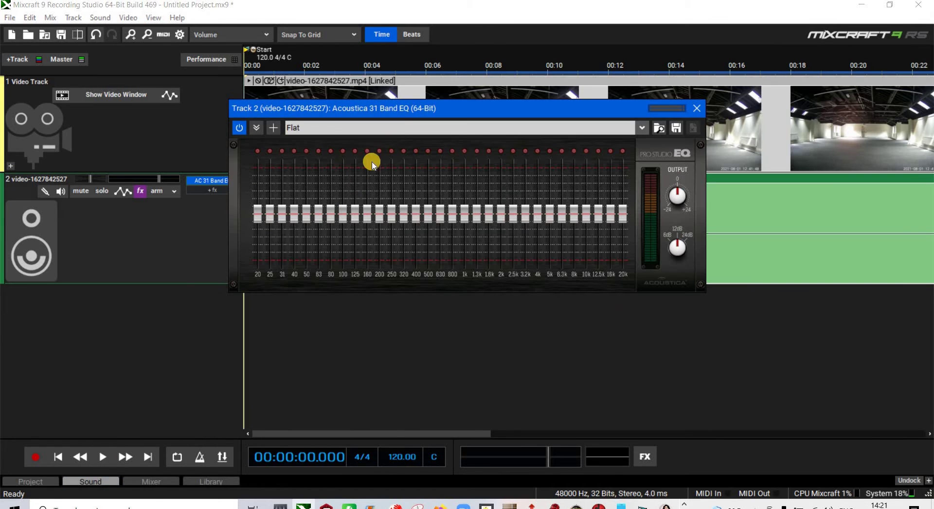
pyautogui.moveTo(416, 111); pyautogui.dragTo(565, 254)
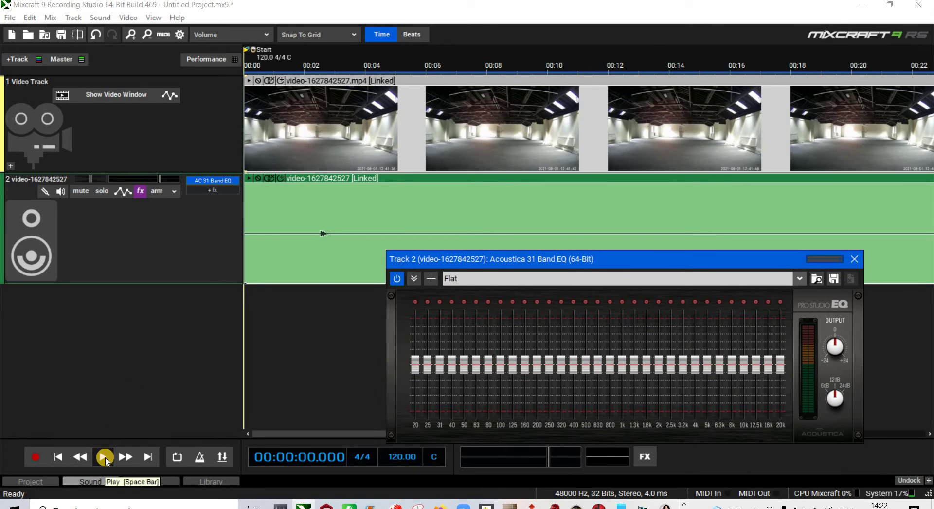
# Raise the equalizer's output gain while playing the recording from the start, and close the equalizer window.
pyautogui.click(105, 457)
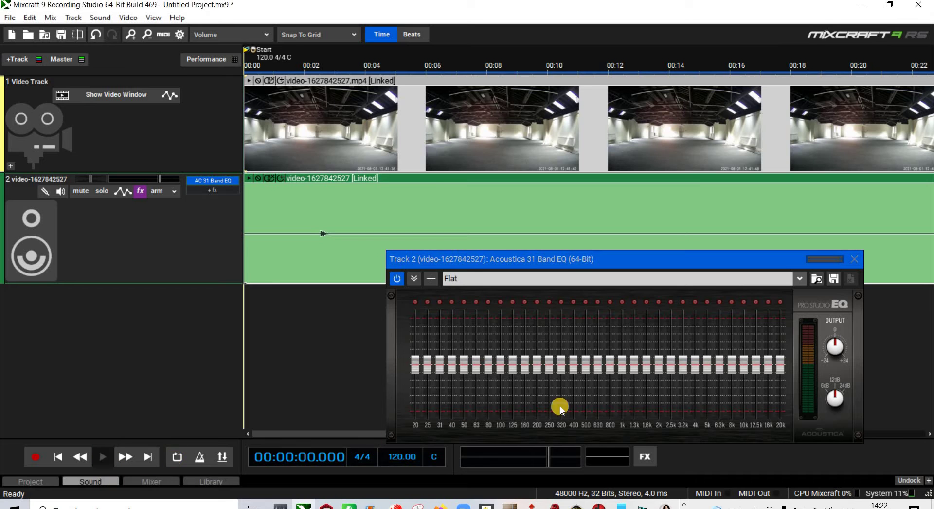
pyautogui.moveTo(765, 261); pyautogui.dragTo(756, 231)
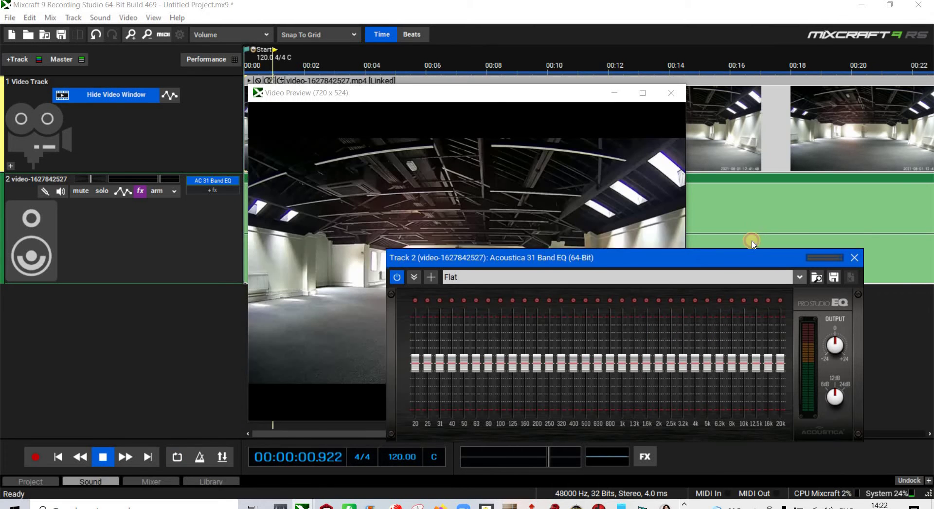
pyautogui.moveTo(822, 320); pyautogui.dragTo(821, 298)
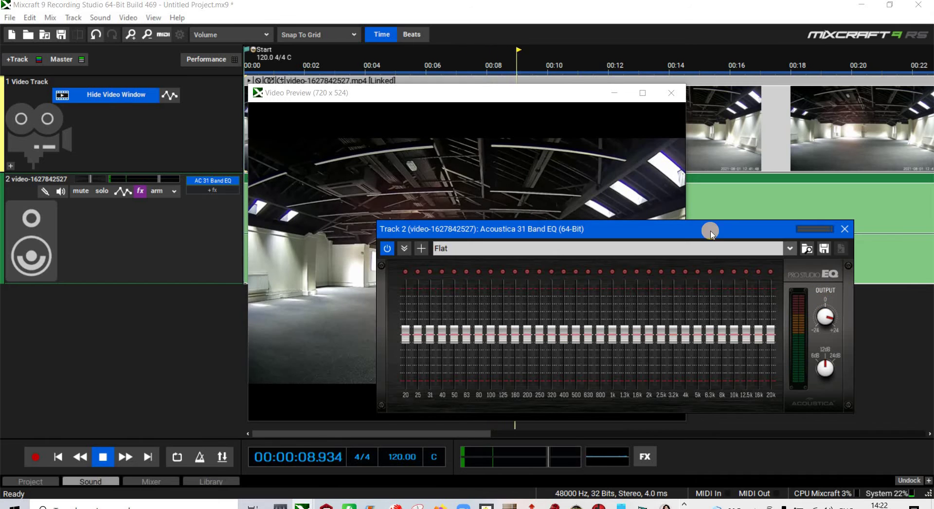
pyautogui.moveTo(709, 231); pyautogui.dragTo(677, 391)
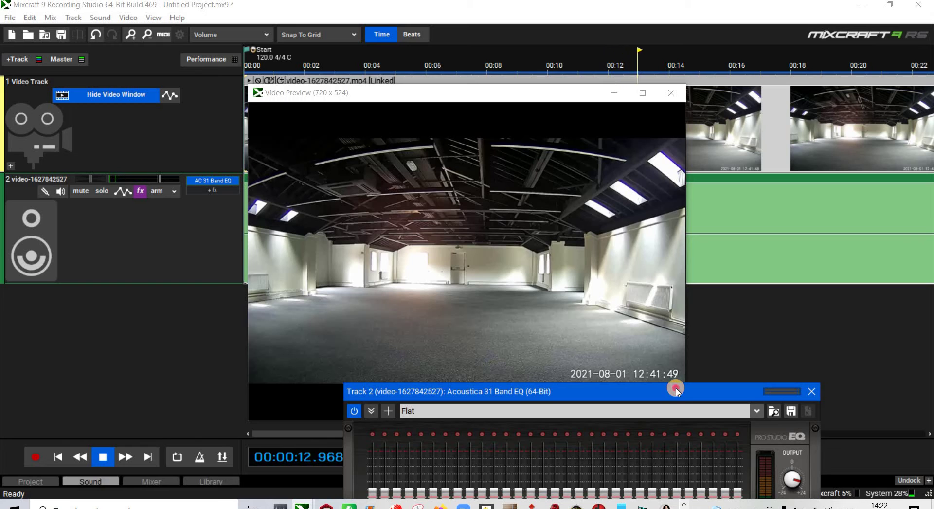
pyautogui.moveTo(676, 391); pyautogui.dragTo(640, 187)
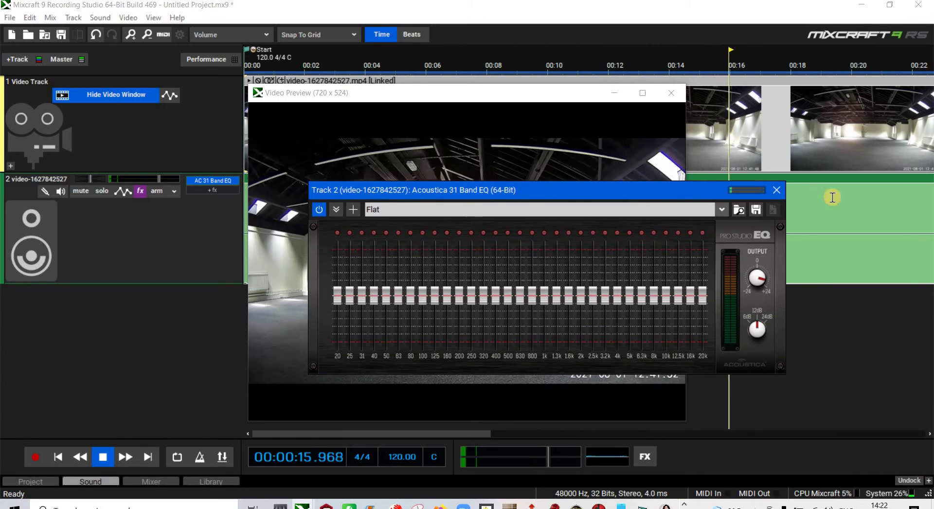
pyautogui.click(776, 190)
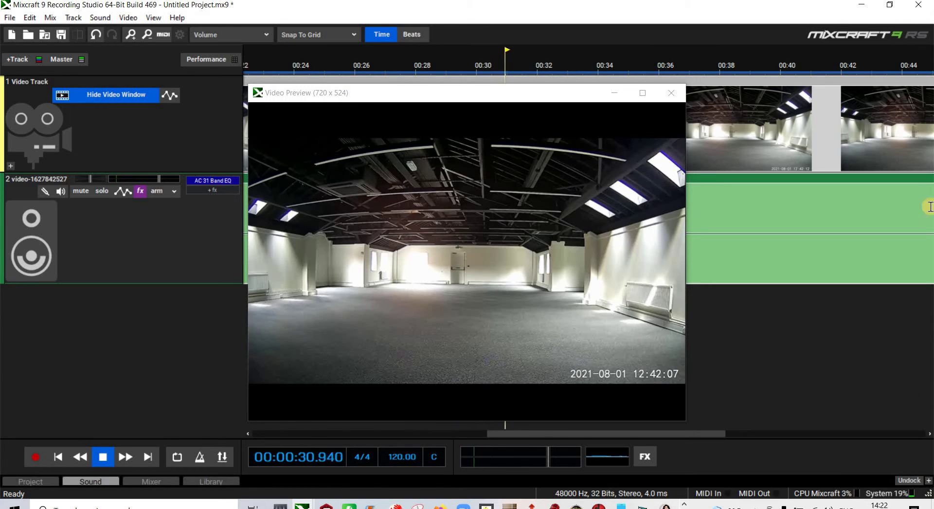
# Reopen the 31 Band EQ, replay the recording from about 26 seconds to find the sound, and stop playback.
pyautogui.click(397, 57)
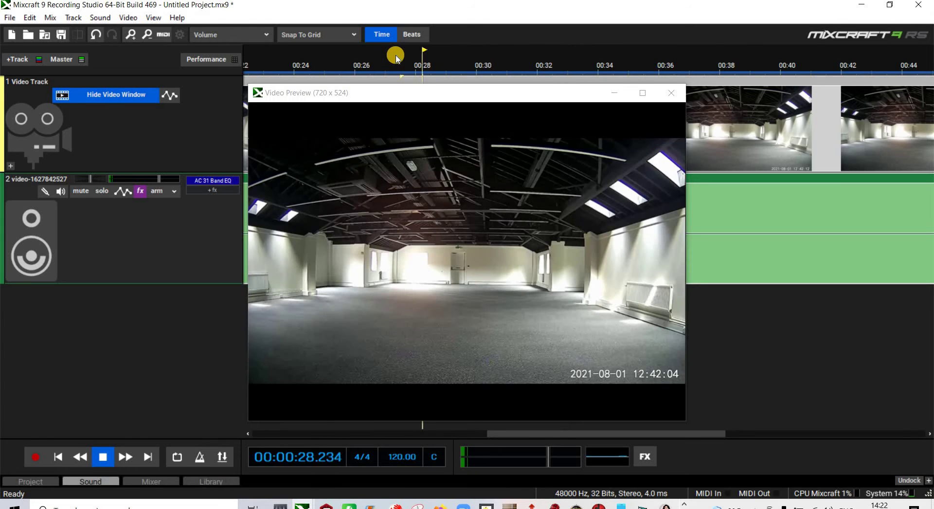
pyautogui.click(217, 183)
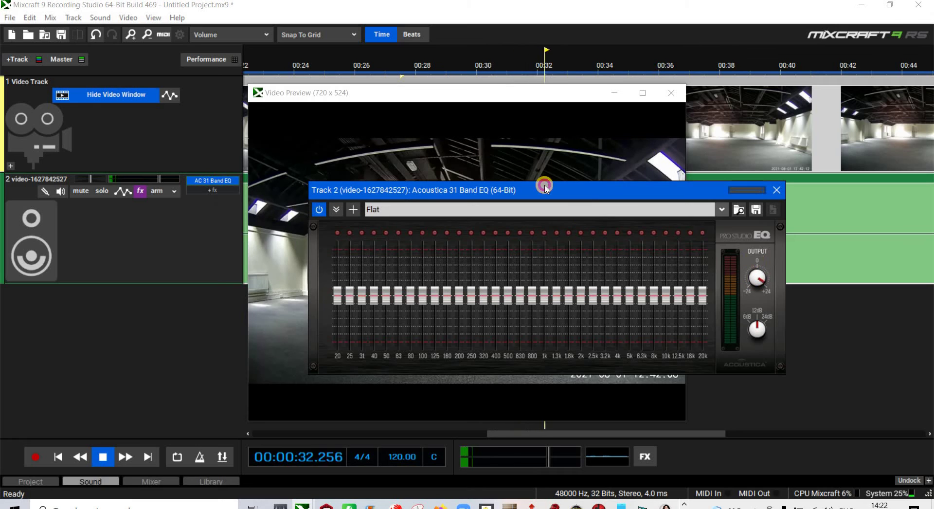
pyautogui.click(362, 57)
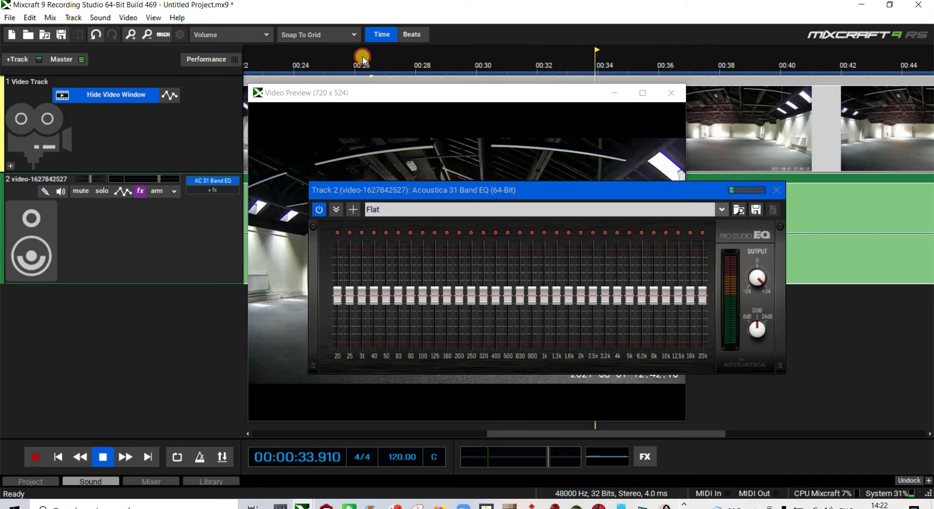
pyautogui.click(363, 59)
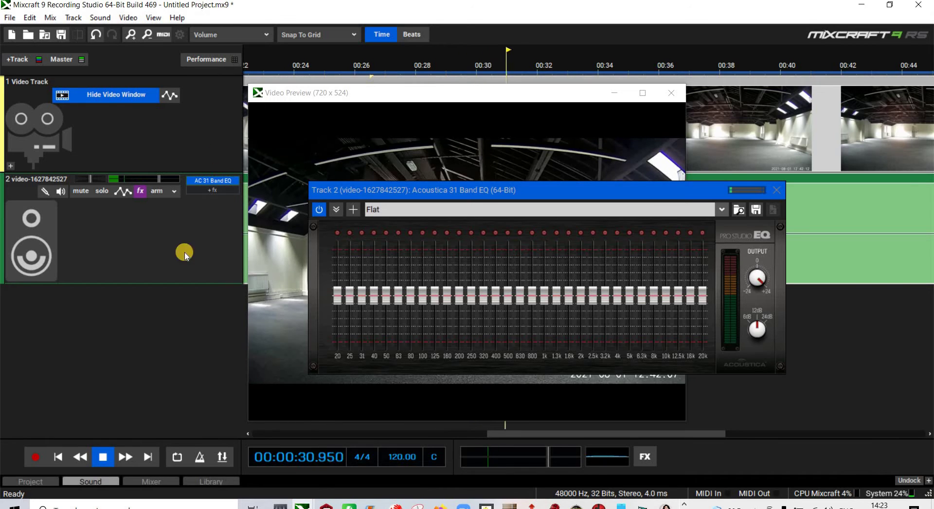
pyautogui.click(104, 456)
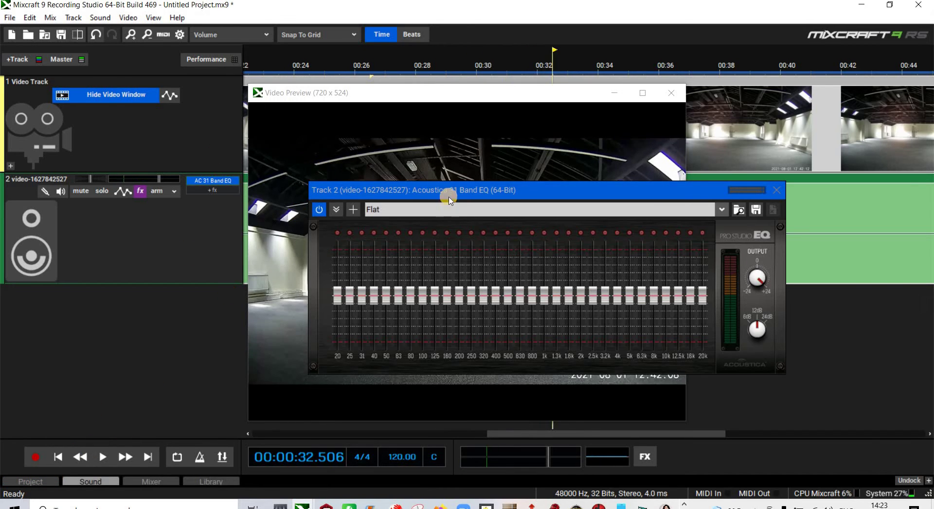
# Move the equalizer aside, close the video preview and loop the audio from about 25.5 to 35 seconds.
pyautogui.moveTo(450, 195); pyautogui.dragTo(562, 397)
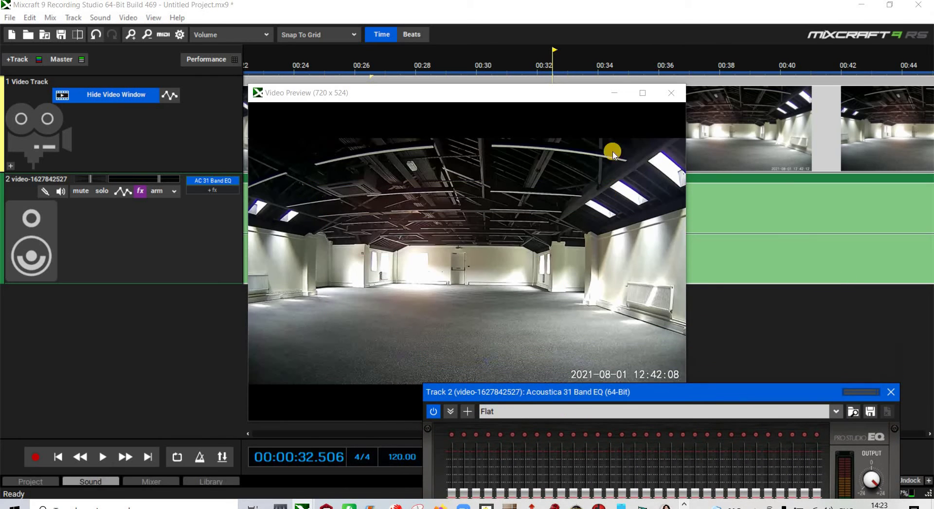
pyautogui.click(670, 98)
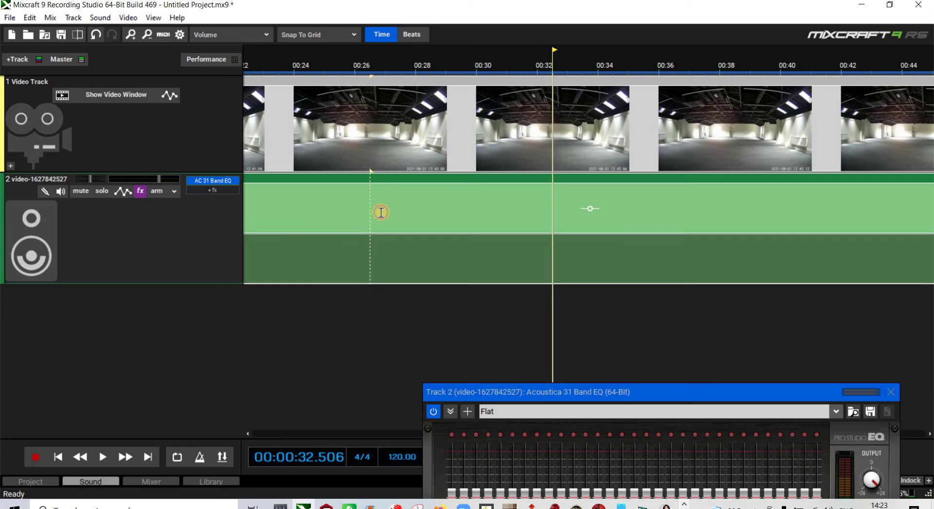
pyautogui.moveTo(339, 214); pyautogui.dragTo(621, 229)
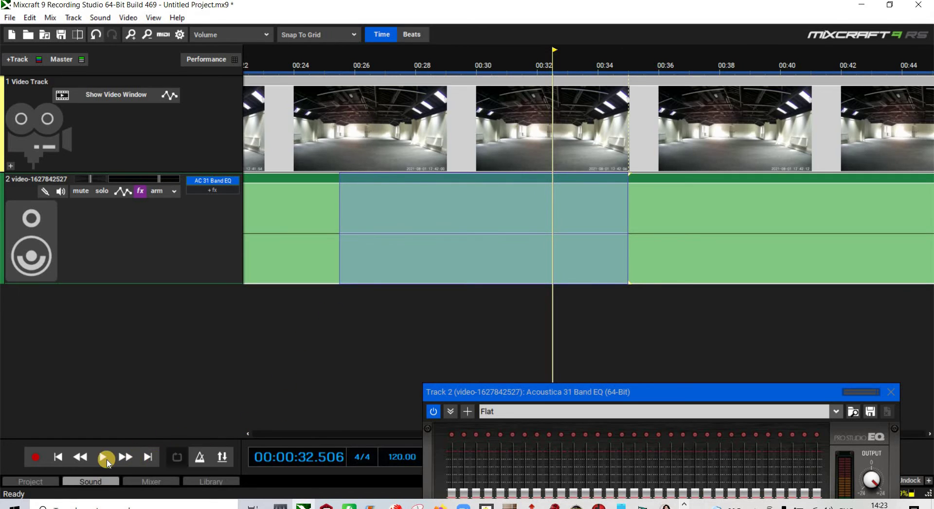
pyautogui.press('l')
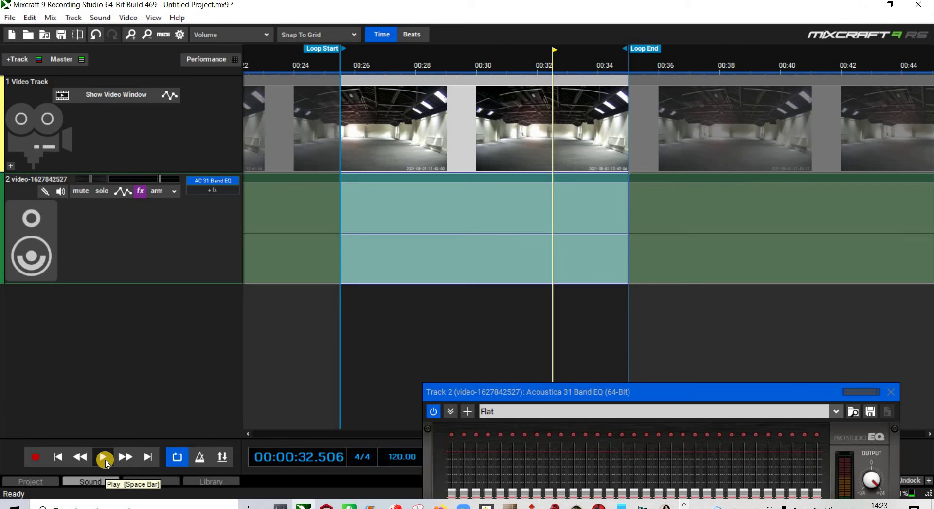
# Play the loop, close the equalizer window, and add the Voxengo Spectrum Analyzer (Legacy) effect to the master track.
pyautogui.press('space')
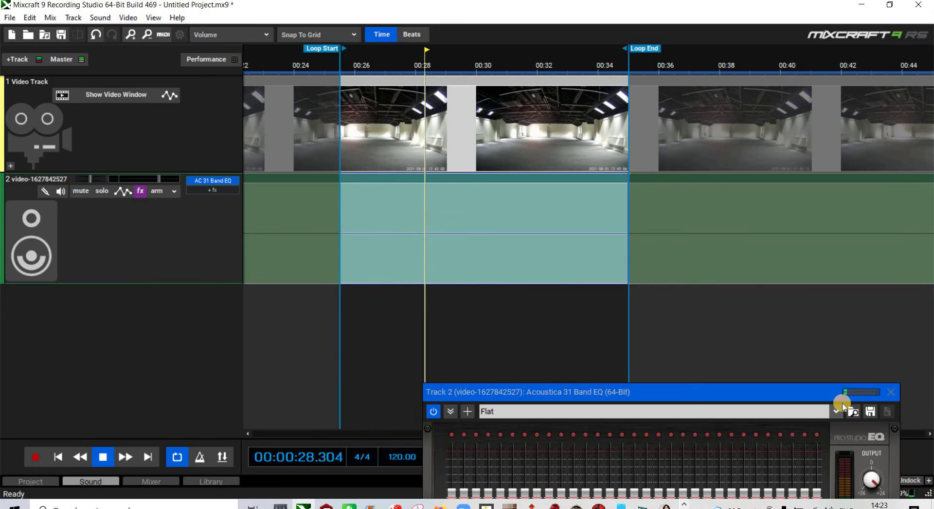
pyautogui.click(891, 392)
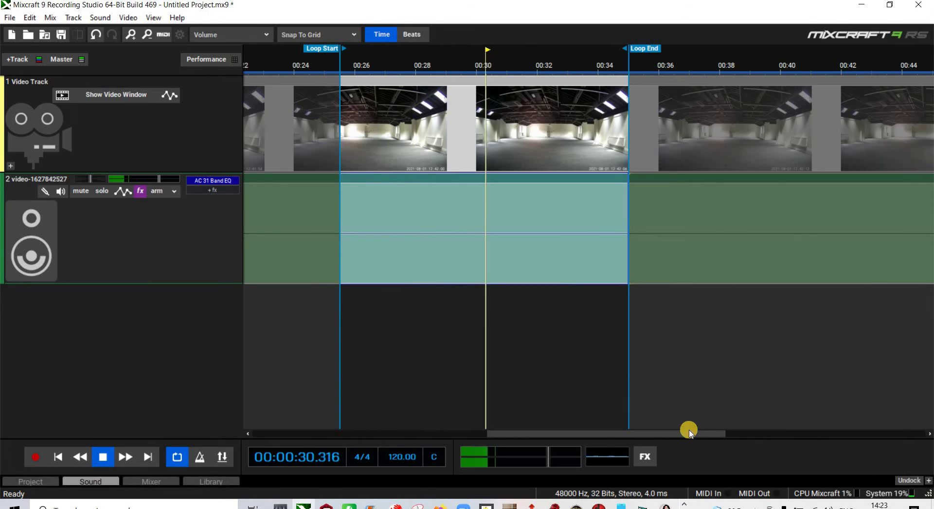
pyautogui.click(647, 456)
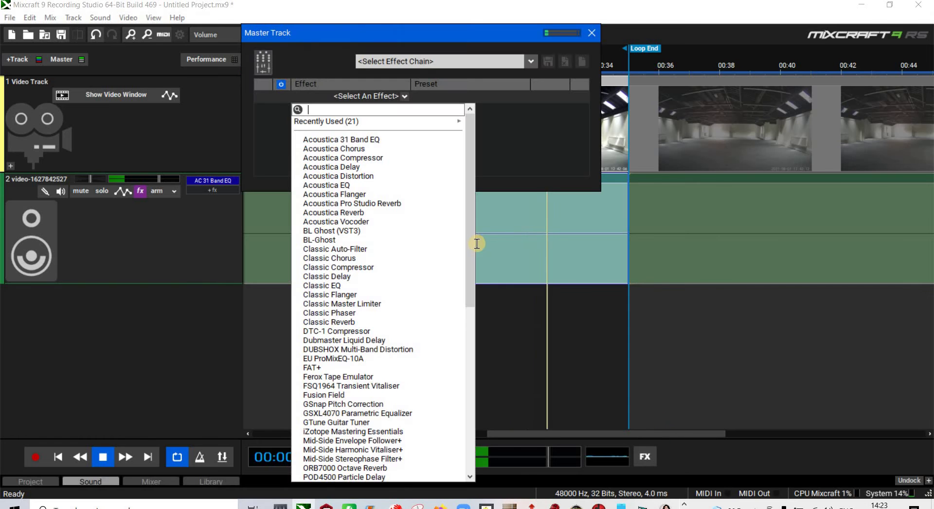
pyautogui.moveTo(479, 312); pyautogui.dragTo(472, 462)
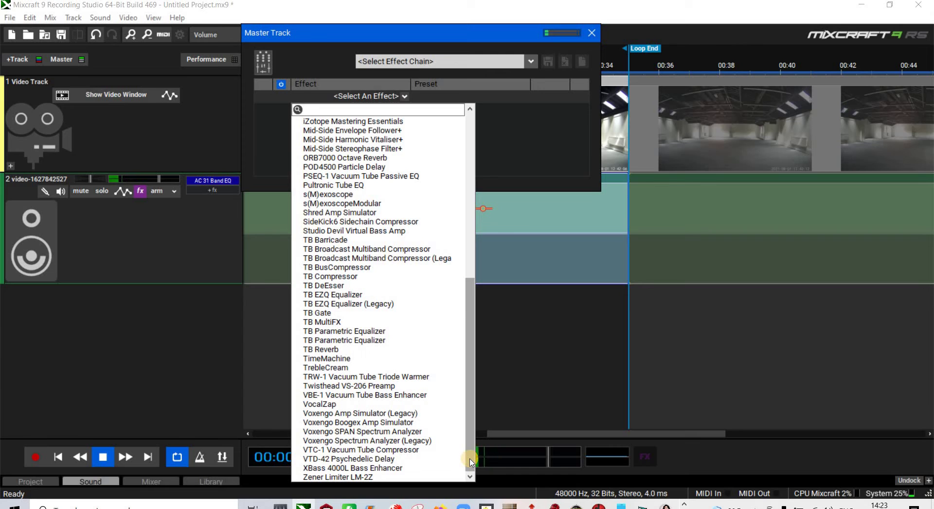
pyautogui.click(409, 440)
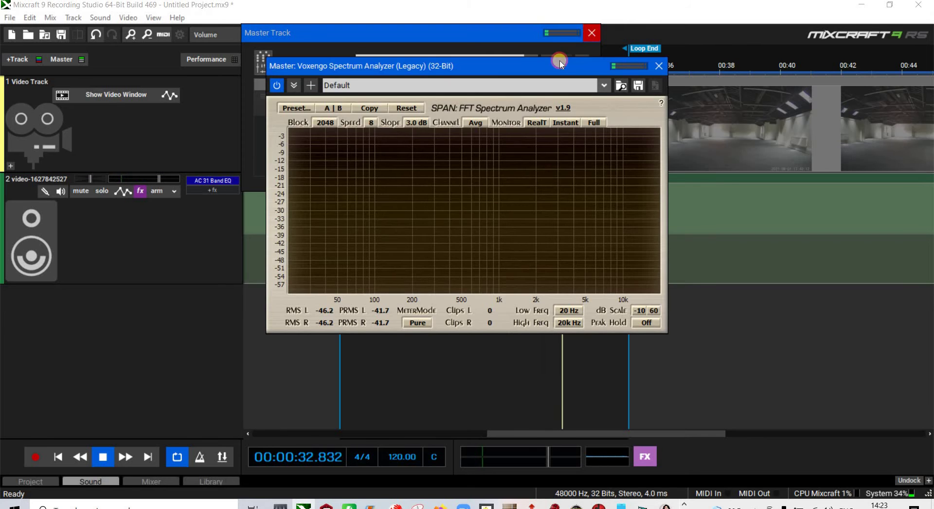
pyautogui.click(592, 33)
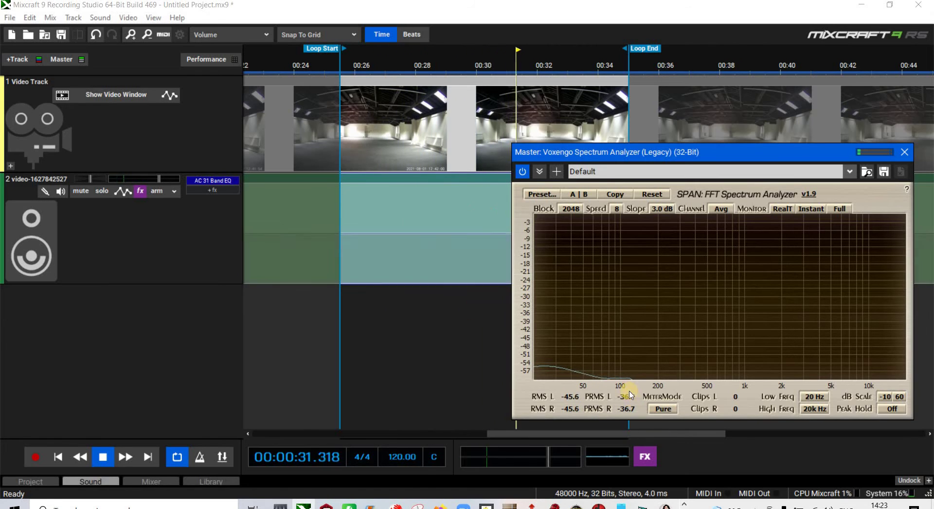
# Reopen the track's 31 Band EQ beside the analyzer, cut the 20 to 63 Hz bands to minimum and raise the 80 Hz band.
pyautogui.click(223, 189)
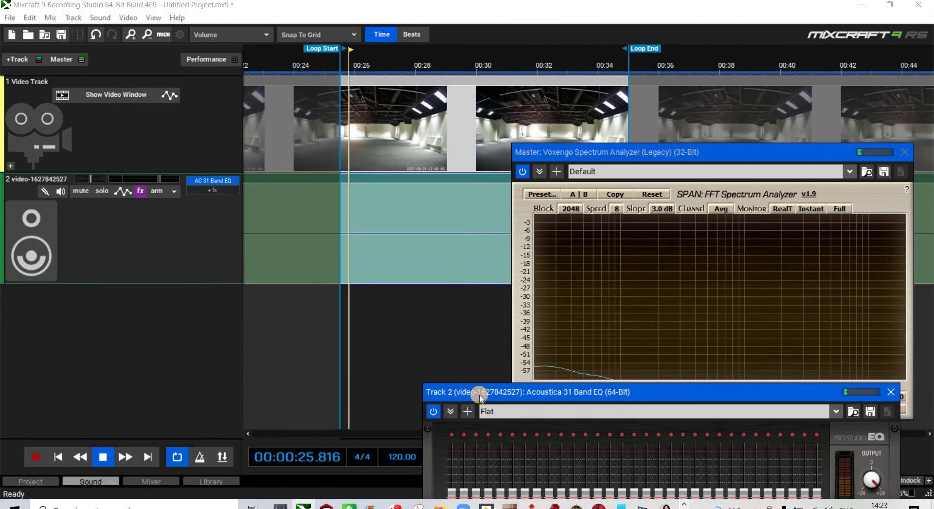
pyautogui.moveTo(75, 304)
pyautogui.mouseDown()
pyautogui.moveTo(99, 318)
pyautogui.moveTo(145, 314)
pyautogui.mouseUp()
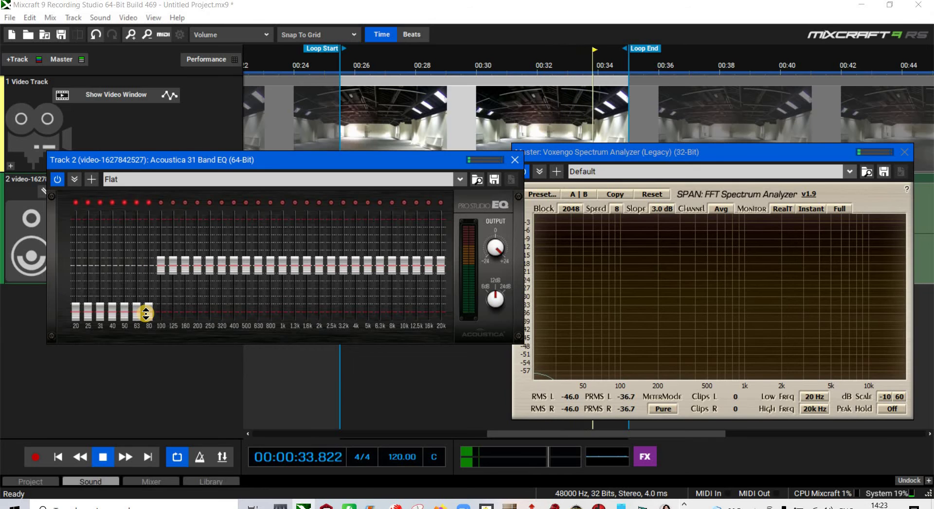
pyautogui.moveTo(146, 314); pyautogui.dragTo(148, 314)
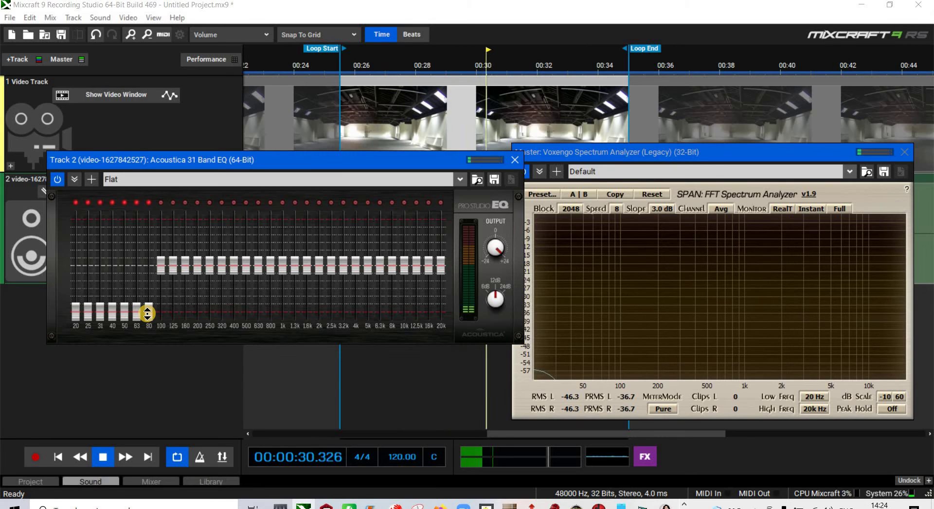
pyautogui.moveTo(148, 314); pyautogui.dragTo(149, 247)
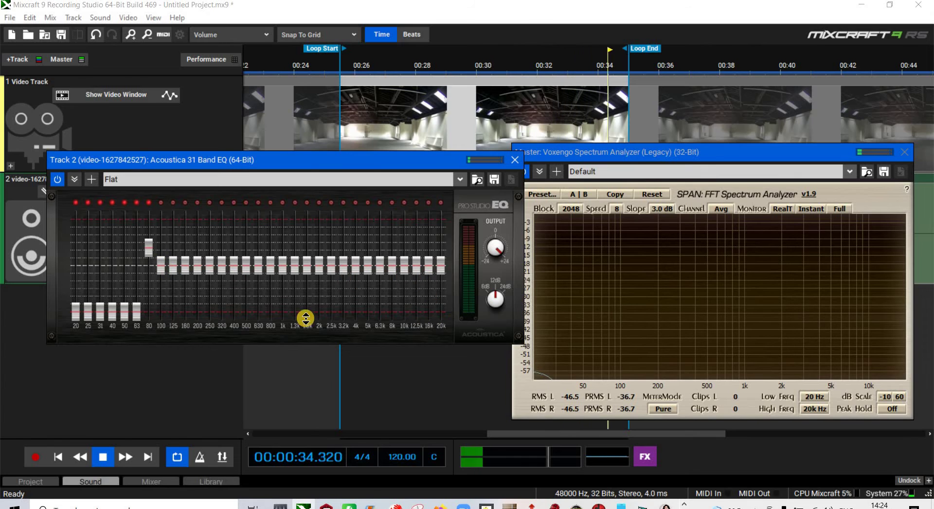
# Cut all equalizer bands from 800 Hz to 20 kHz down to about their minimum.
pyautogui.click(269, 317)
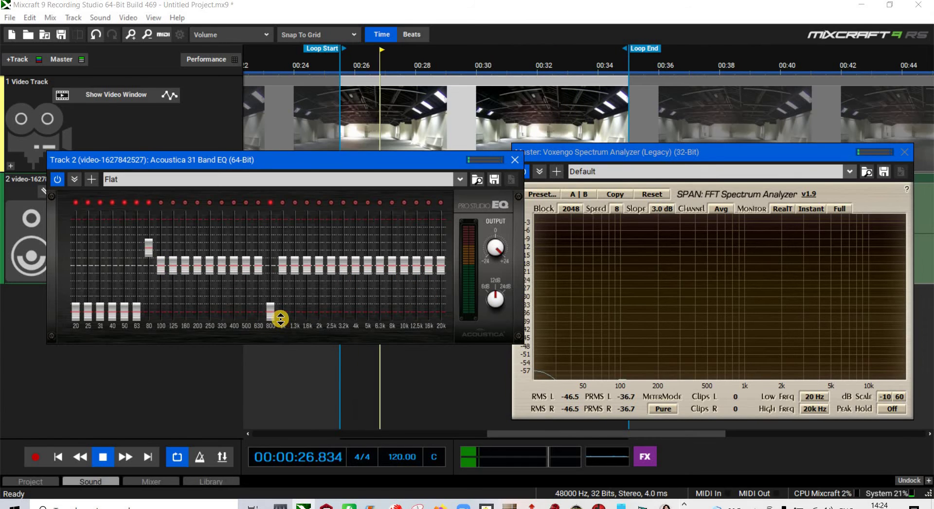
pyautogui.click(283, 316)
pyautogui.click(295, 317)
pyautogui.click(307, 318)
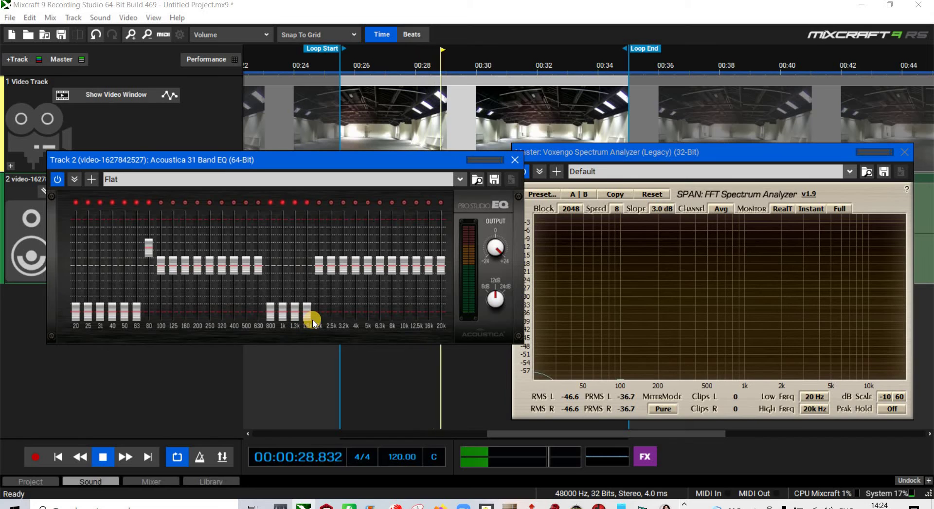
pyautogui.click(319, 317)
pyautogui.click(331, 316)
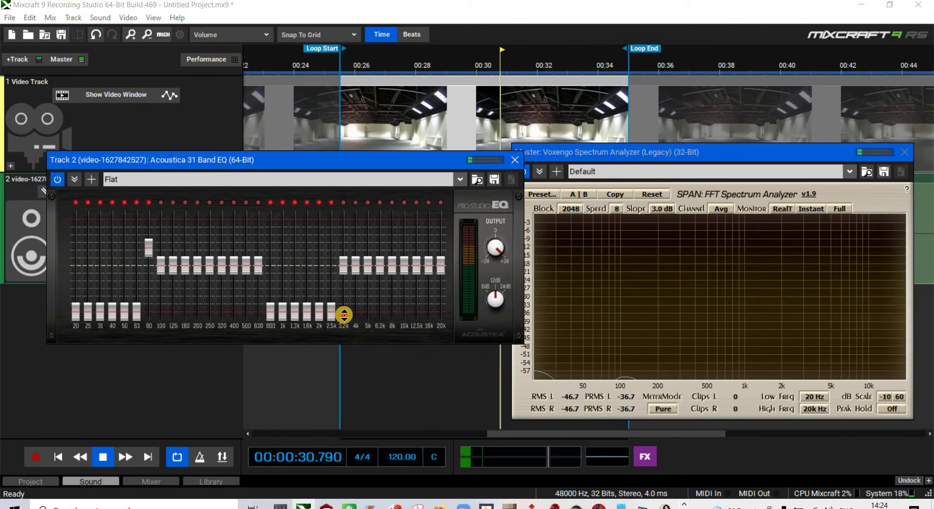
pyautogui.click(344, 315)
pyautogui.click(355, 315)
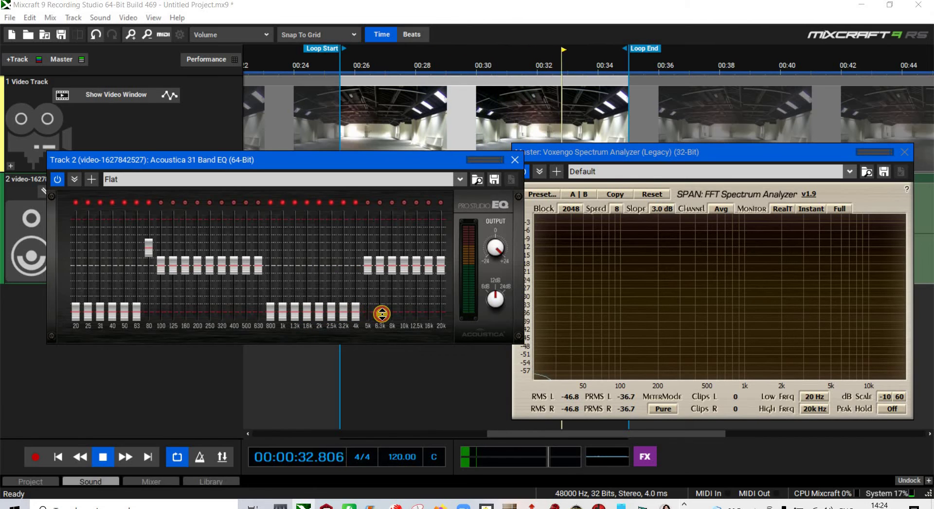
pyautogui.click(368, 314)
pyautogui.click(380, 314)
pyautogui.click(392, 310)
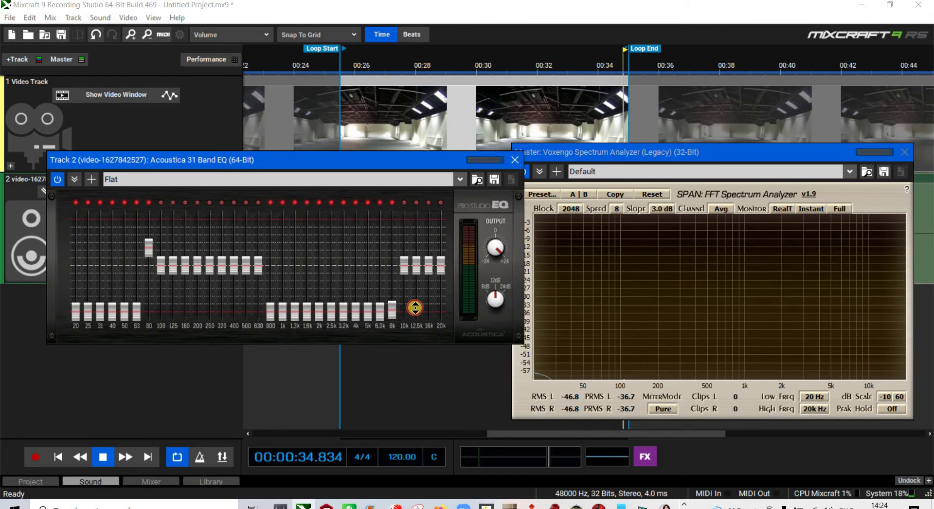
pyautogui.click(405, 308)
pyautogui.click(416, 308)
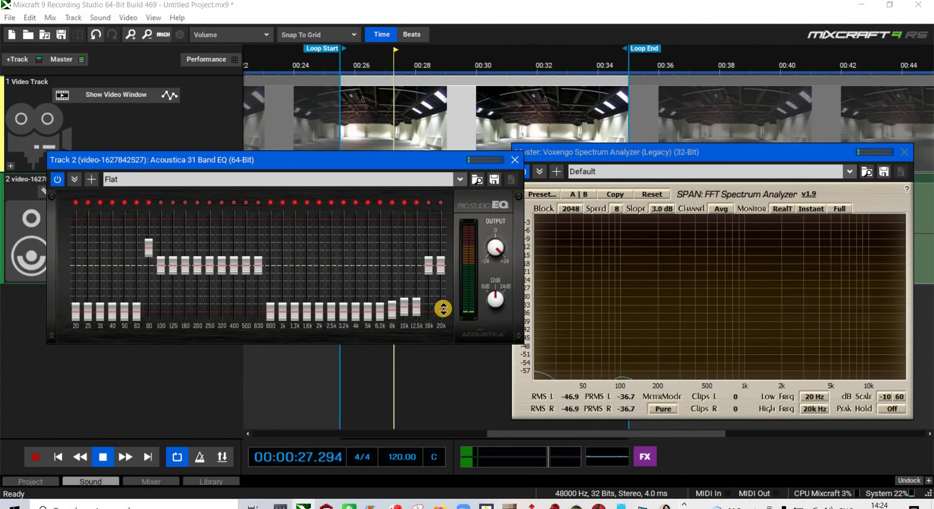
pyautogui.click(443, 309)
pyautogui.click(430, 309)
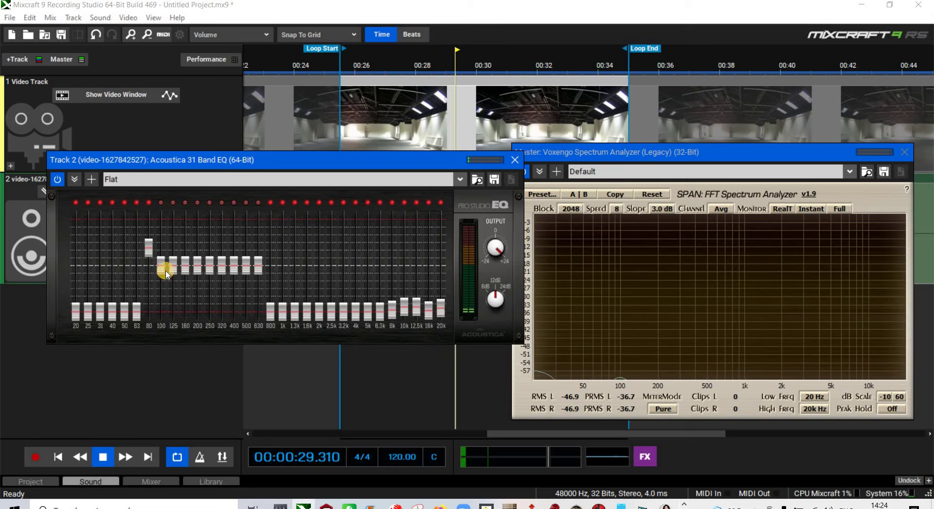
# Boost the 100, 125 and 160 Hz bands to about the same level and cut the 80 Hz band to minimum.
pyautogui.moveTo(166, 274); pyautogui.dragTo(150, 311)
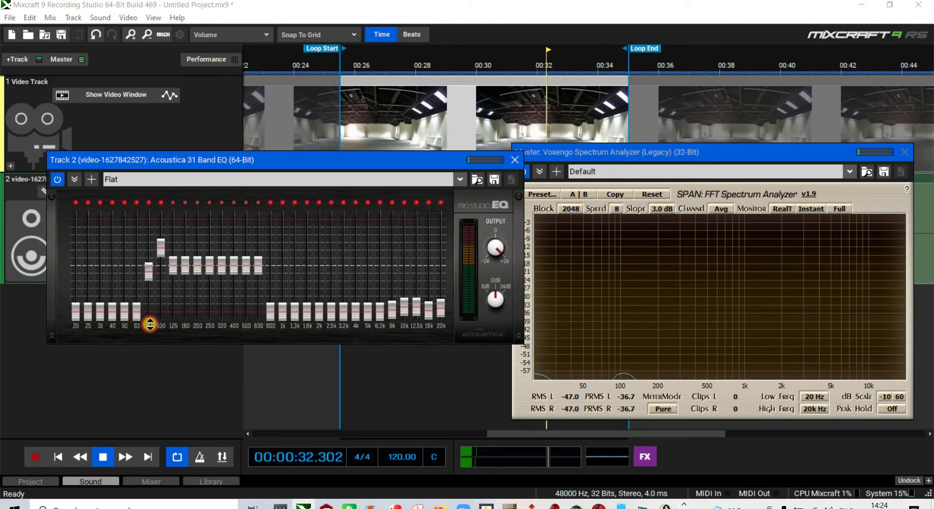
pyautogui.click(172, 248)
pyautogui.moveTo(183, 261); pyautogui.dragTo(182, 248)
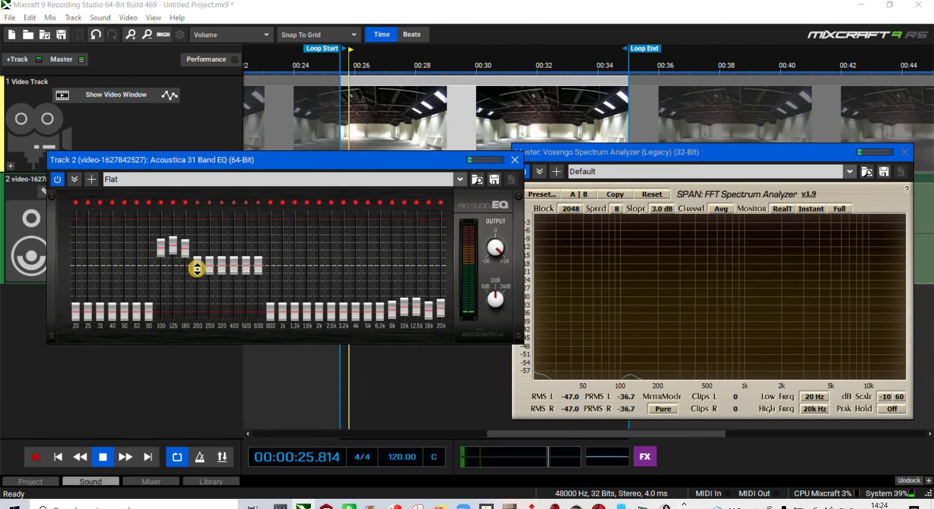
pyautogui.click(173, 241)
pyautogui.moveTo(161, 247); pyautogui.dragTo(162, 240)
pyautogui.click(185, 244)
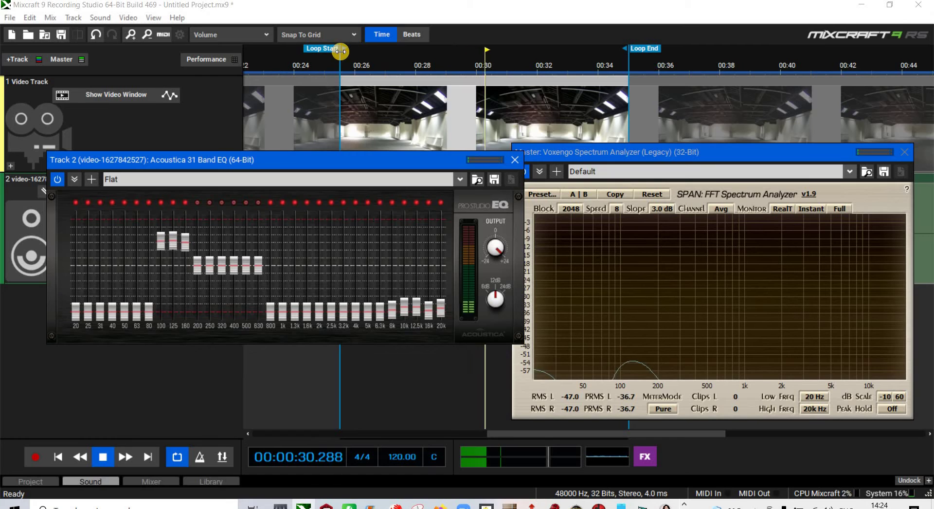
# Narrow the loop to about 28.5 to 31.5 seconds and cut the 8 kHz to 20 kHz bands further.
pyautogui.moveTo(351, 54); pyautogui.dragTo(440, 53)
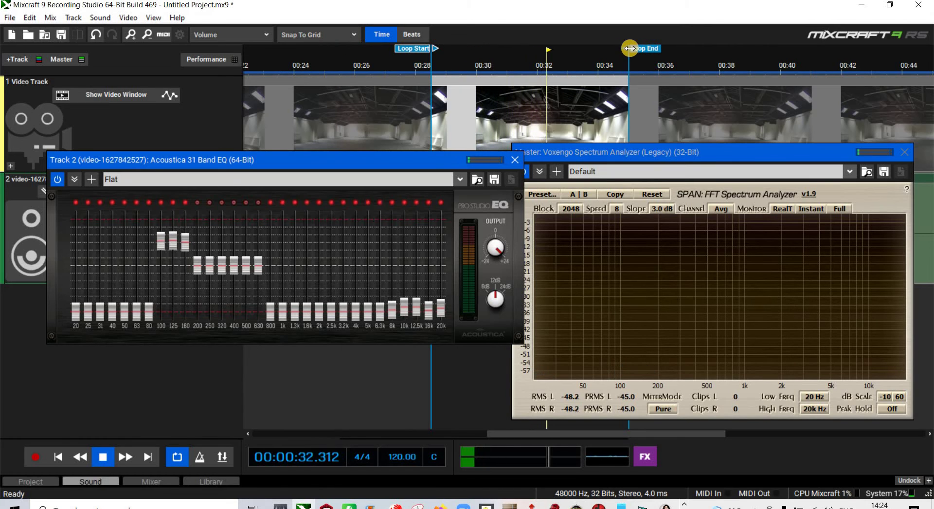
pyautogui.moveTo(626, 49); pyautogui.dragTo(522, 50)
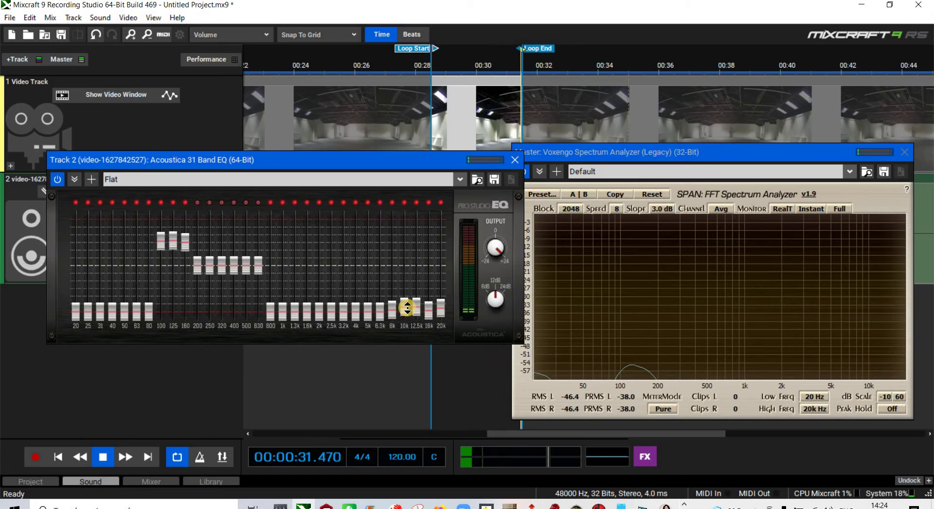
pyautogui.moveTo(407, 321)
pyautogui.mouseDown()
pyautogui.moveTo(392, 313)
pyautogui.moveTo(437, 313)
pyautogui.mouseUp()
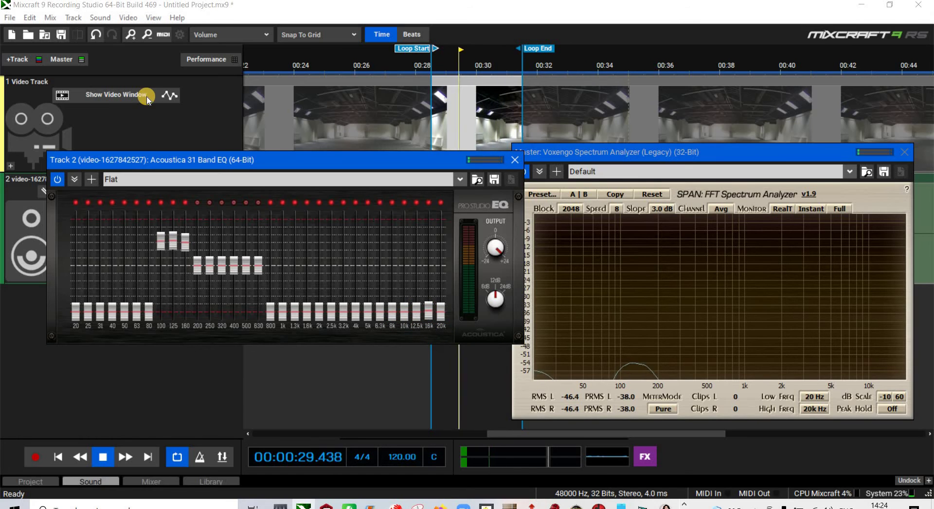
# Reset the equalizer with the Flat preset and raise its output gain.
pyautogui.click(460, 181)
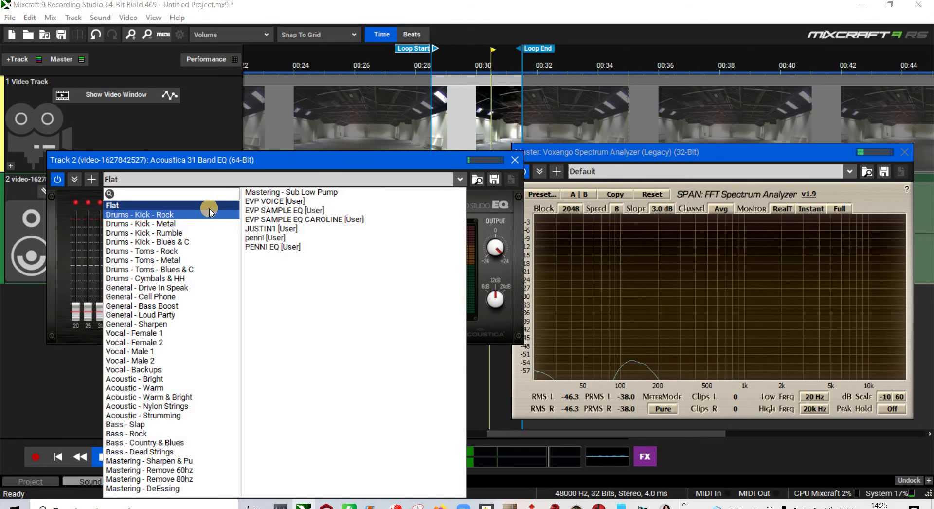
pyautogui.click(210, 205)
pyautogui.moveTo(485, 257); pyautogui.dragTo(487, 188)
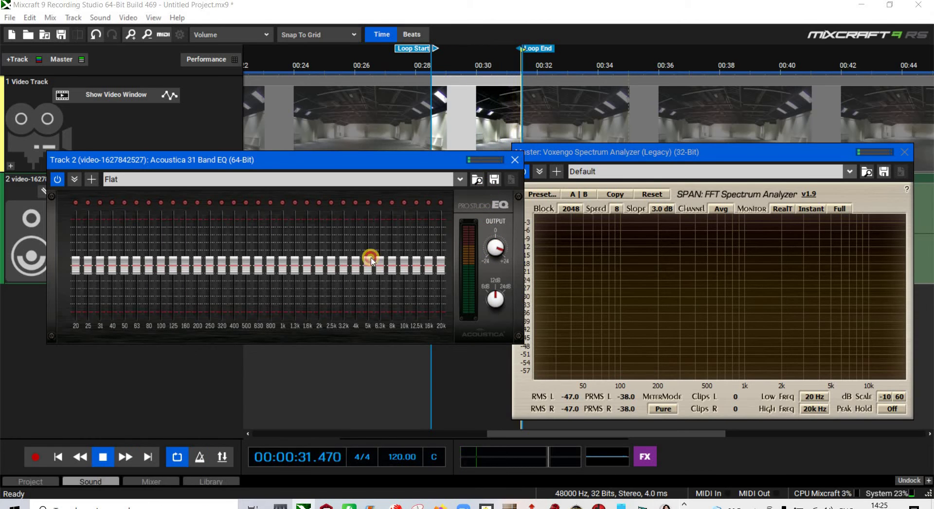
# Turn looping off and close the equalizer and spectrum analyzer windows.
pyautogui.click(177, 456)
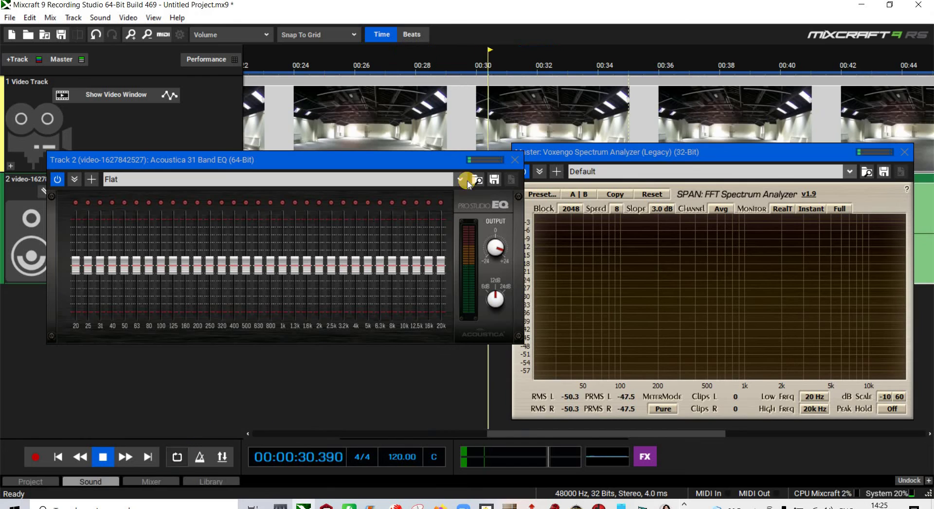
pyautogui.click(515, 160)
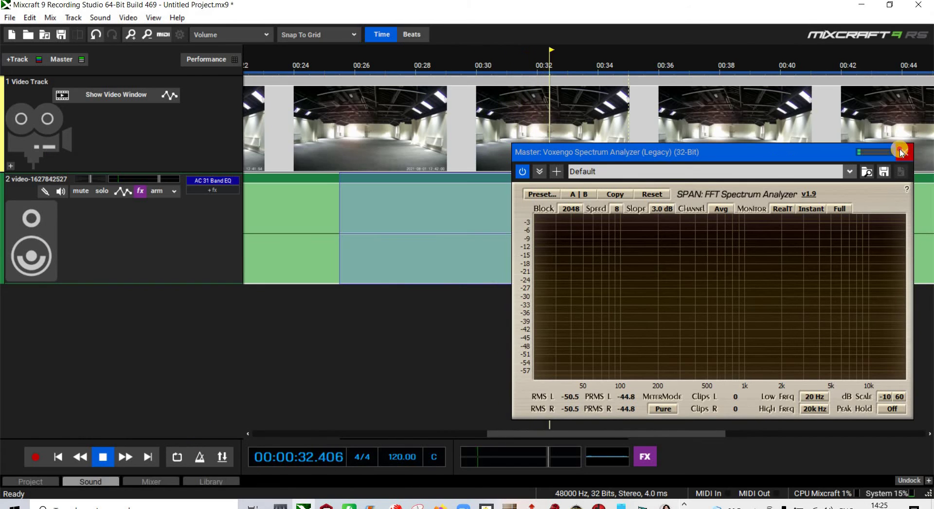
pyautogui.click(905, 152)
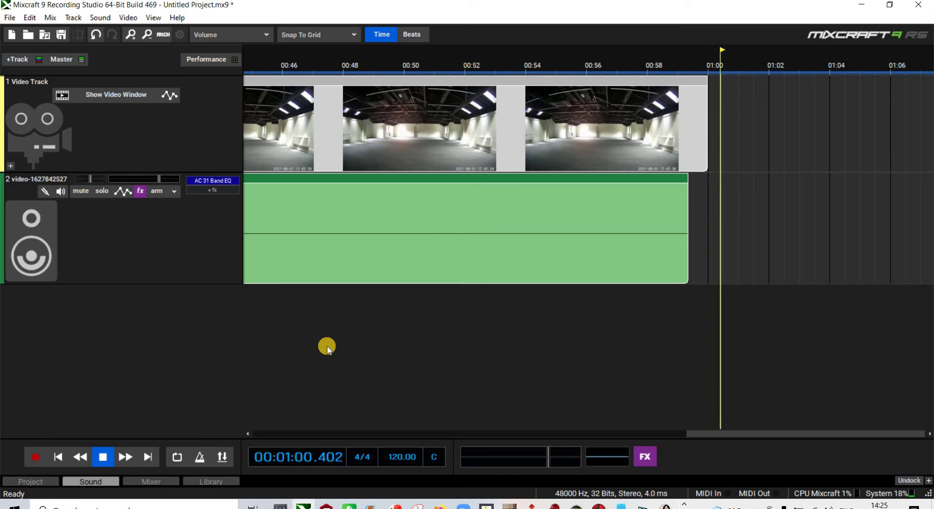
# Stop playback, return to the project start and loop the audio from about 1.5 to 3.5 seconds.
pyautogui.press('space')
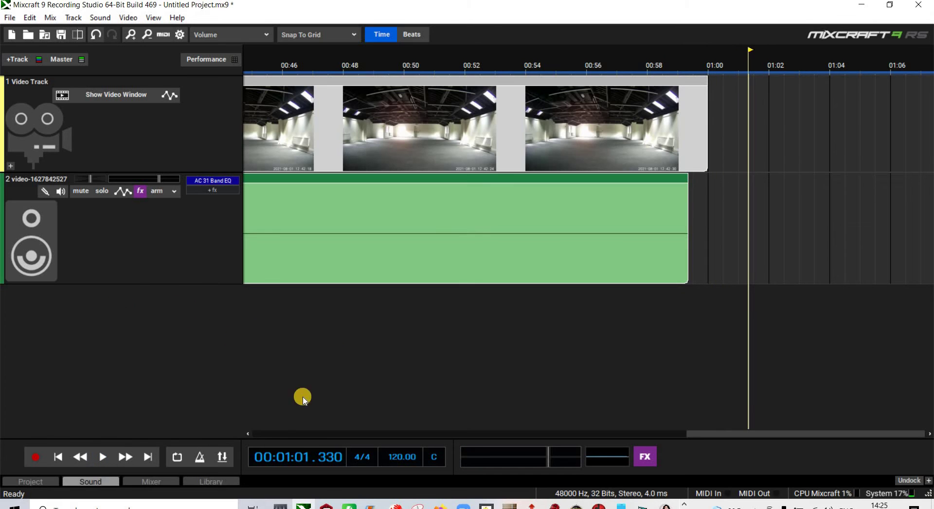
pyautogui.click(61, 456)
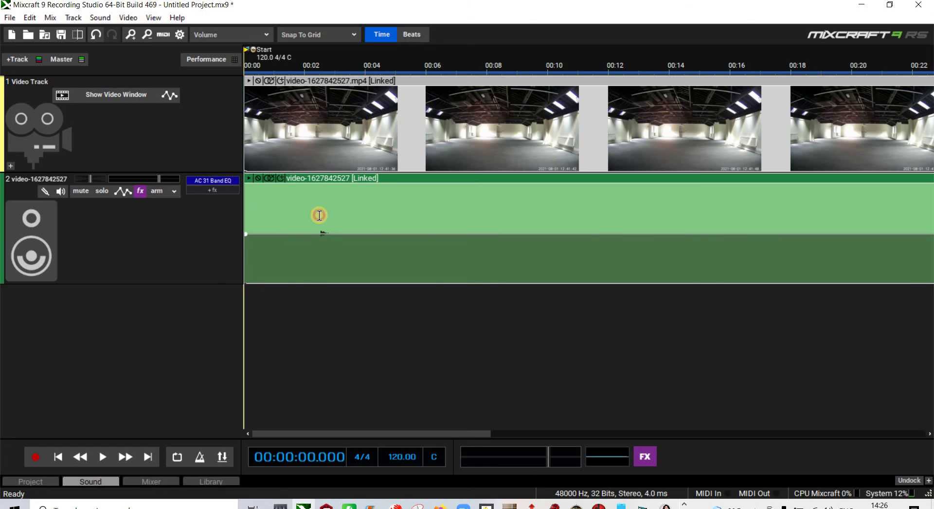
pyautogui.moveTo(289, 215); pyautogui.dragTo(351, 215)
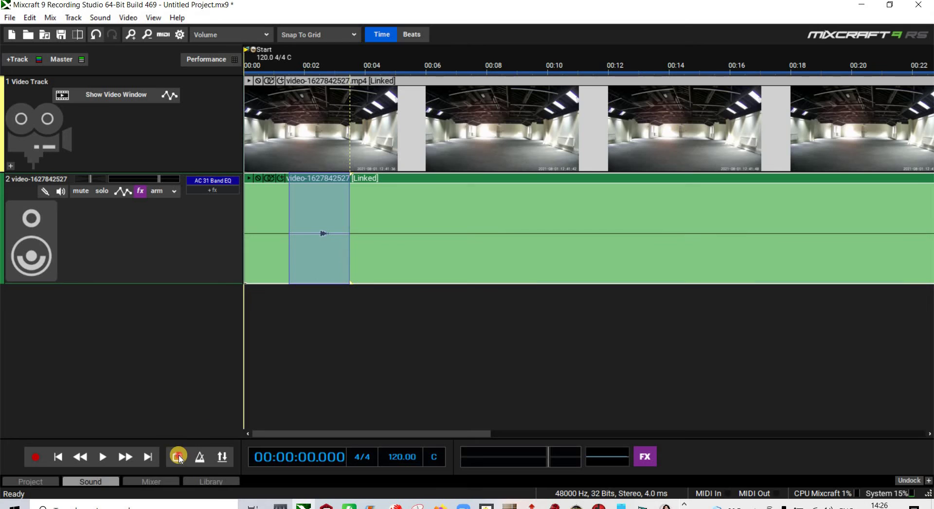
pyautogui.press('l')
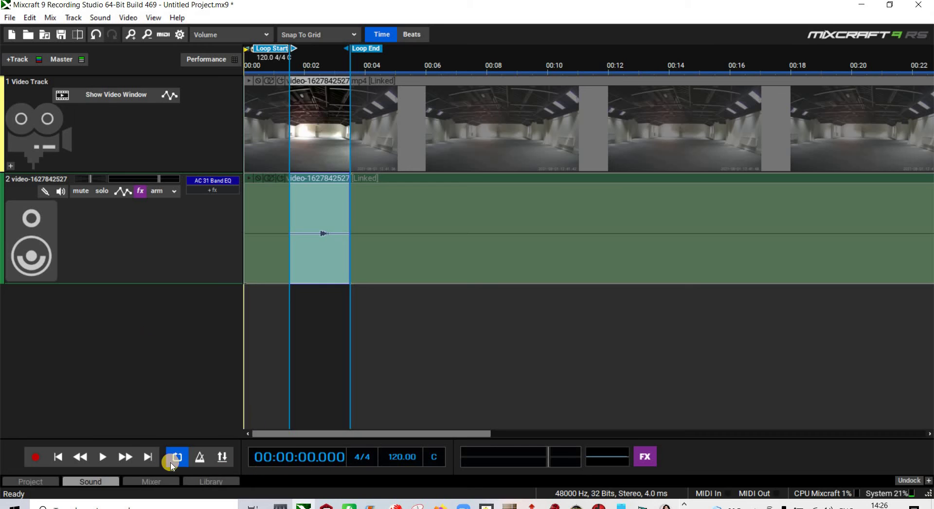
# Check the audio track's 31 Band EQ settings, close its window and play the looped section.
pyautogui.click(227, 185)
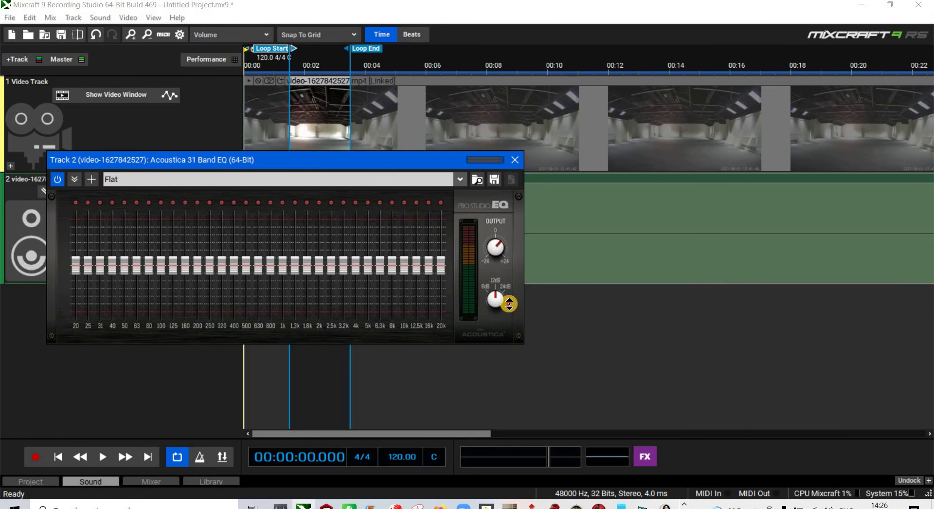
pyautogui.click(515, 160)
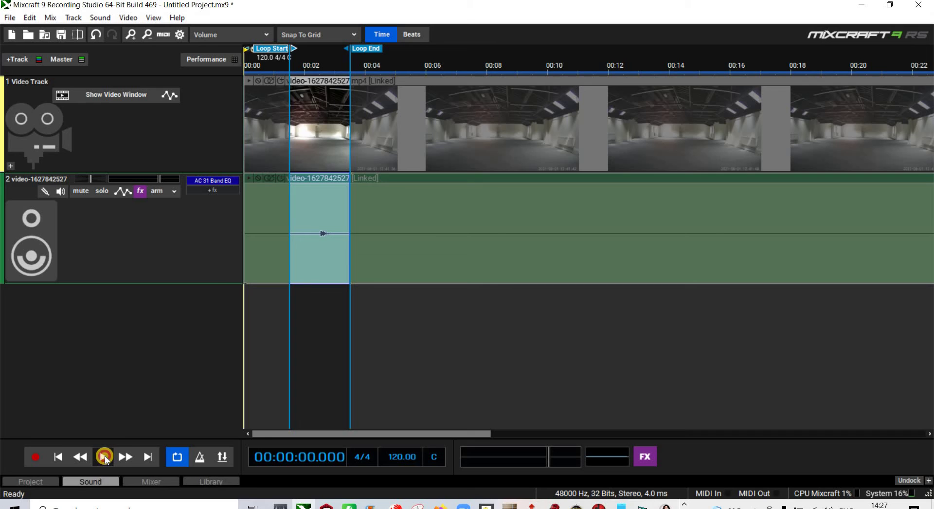
pyautogui.press('space')
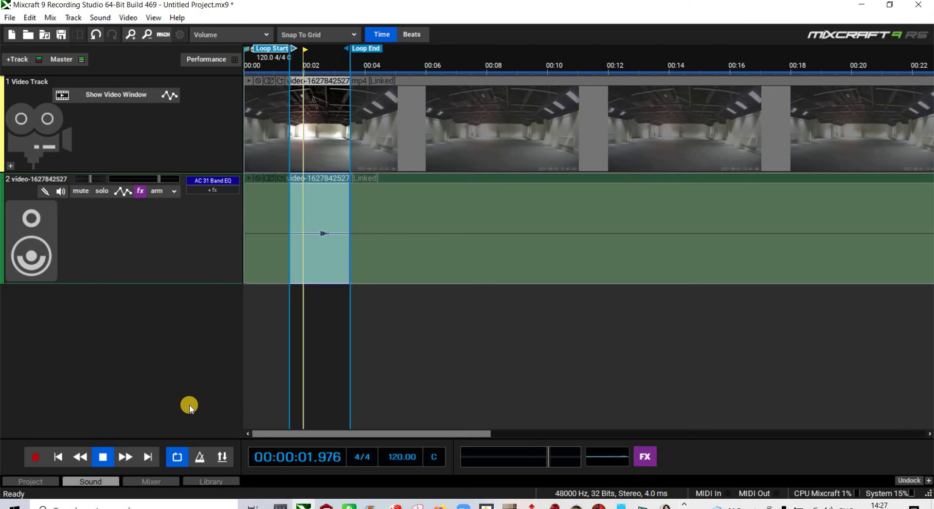
# Show the master track's Voxengo Spectrum Analyzer, move its window nearer the looped section and set its monitor mode to Avg.
pyautogui.click(645, 456)
pyautogui.click(548, 96)
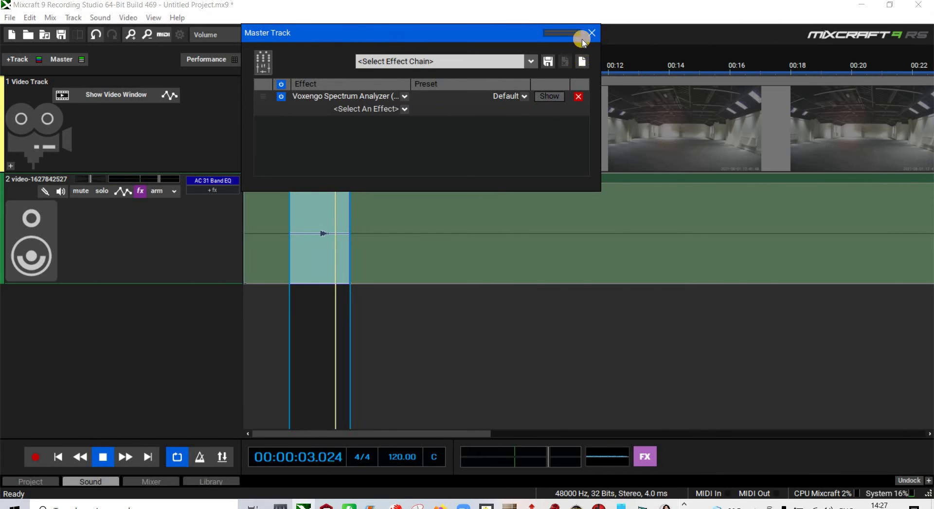
pyautogui.click(593, 32)
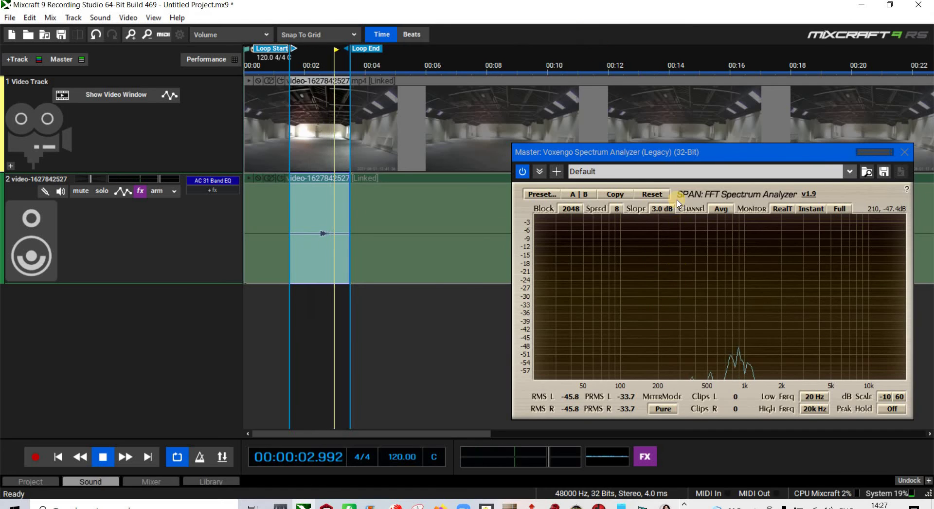
pyautogui.click(675, 153)
pyautogui.moveTo(675, 157); pyautogui.dragTo(579, 141)
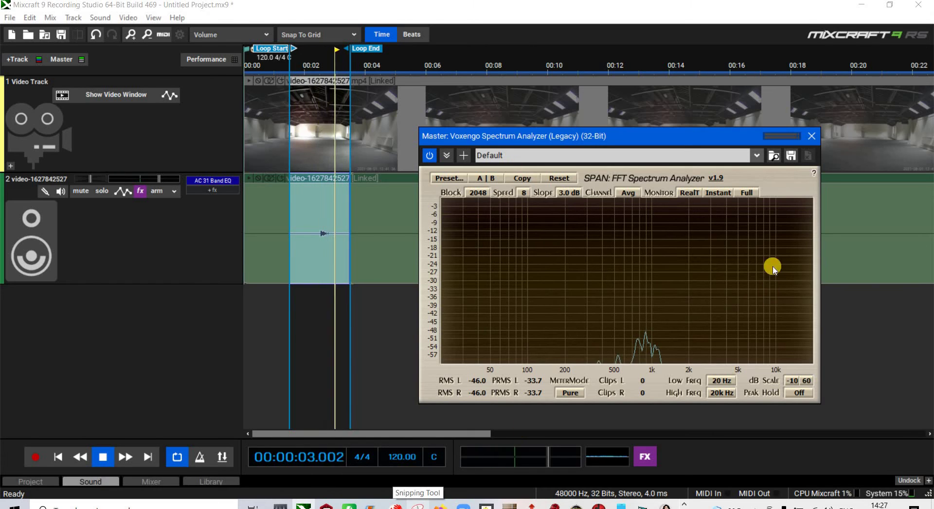
pyautogui.click(689, 193)
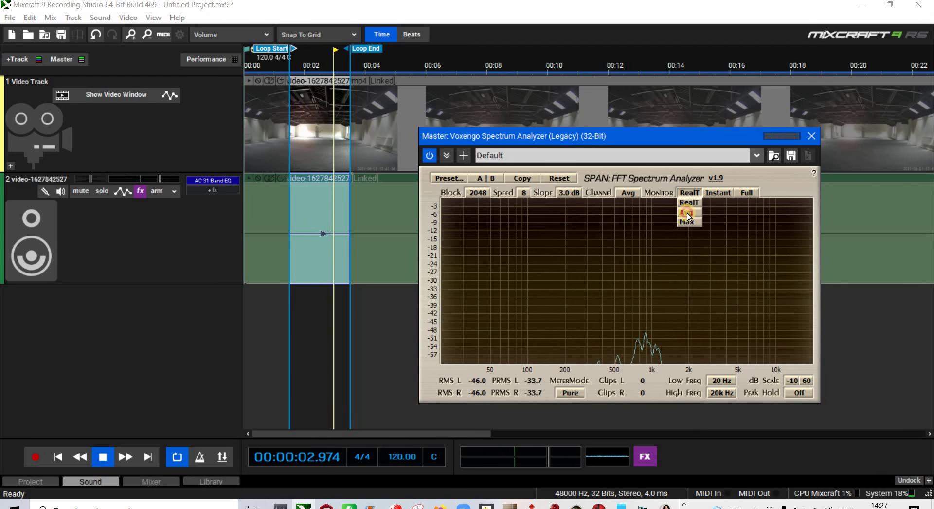
pyautogui.click(688, 213)
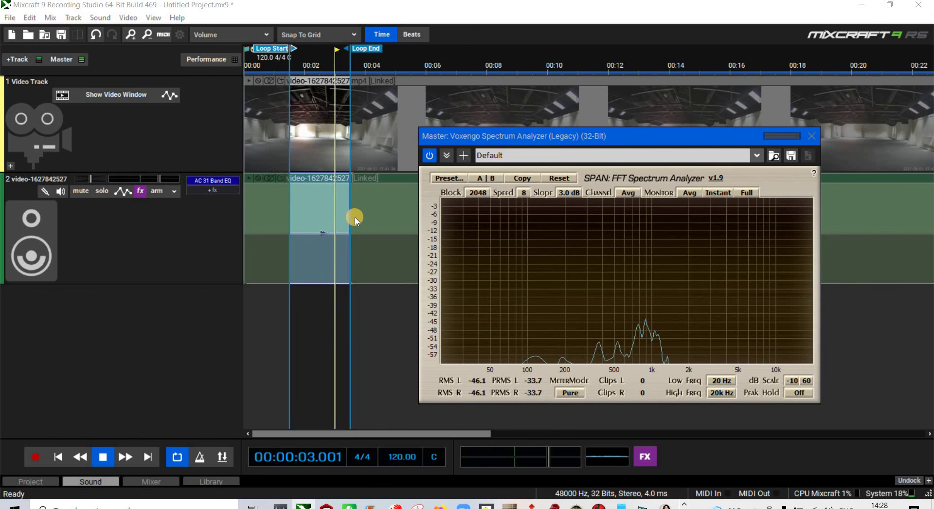
# Capture the spectrum analyzer window with Snipping Tool and save the snip to the Desktop as a JPEG named 1.
pyautogui.click(372, 207)
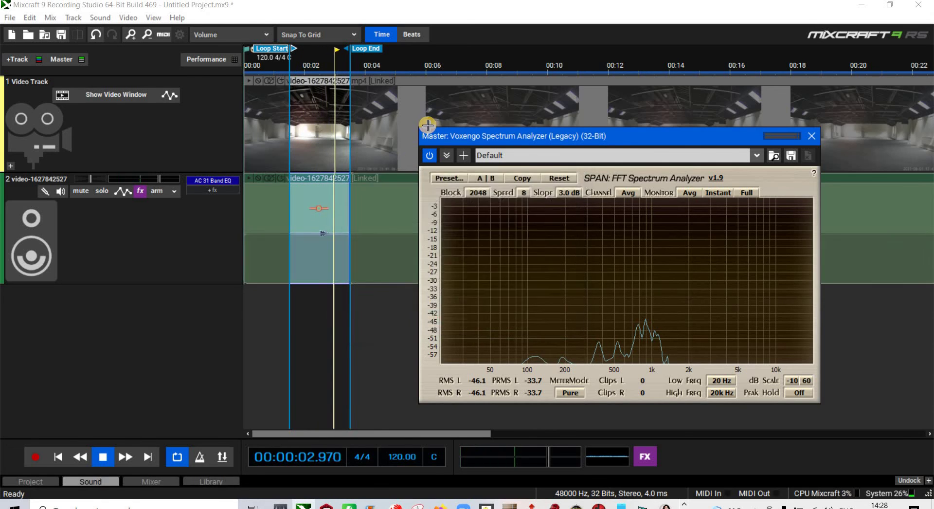
pyautogui.moveTo(418, 127); pyautogui.dragTo(822, 398)
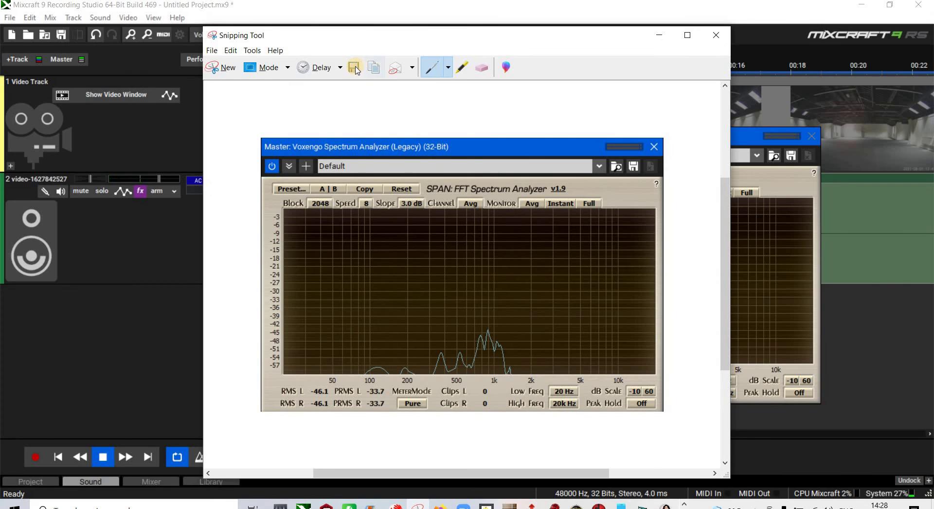
pyautogui.hotkey('ctrl', 's')
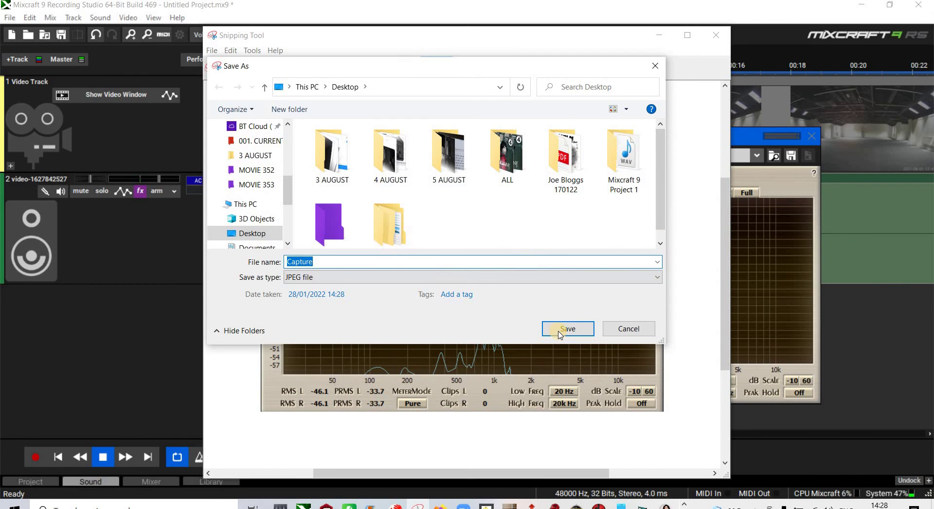
pyautogui.write('1')
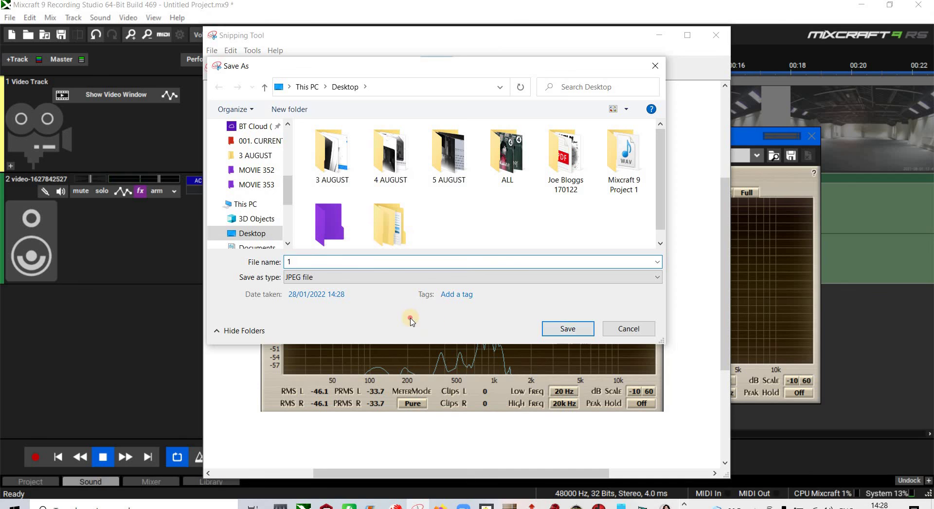
pyautogui.click(571, 333)
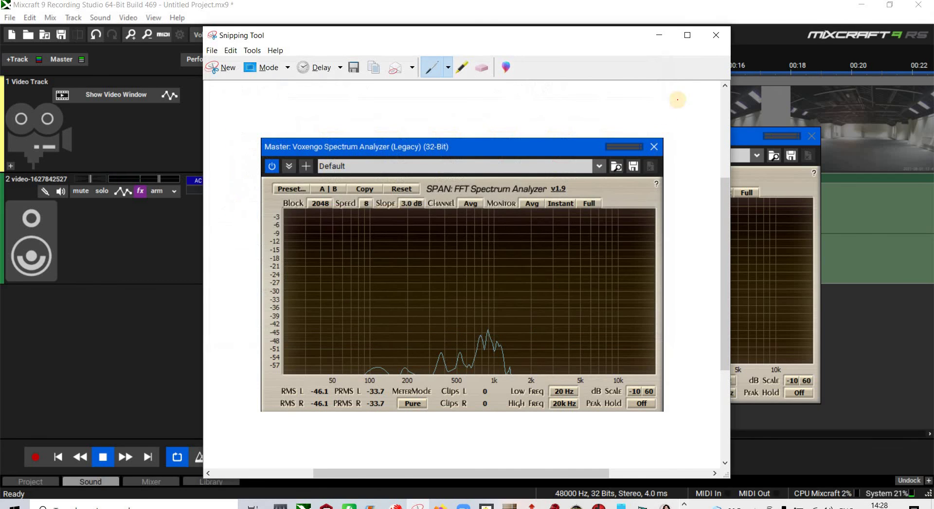
pyautogui.click(716, 35)
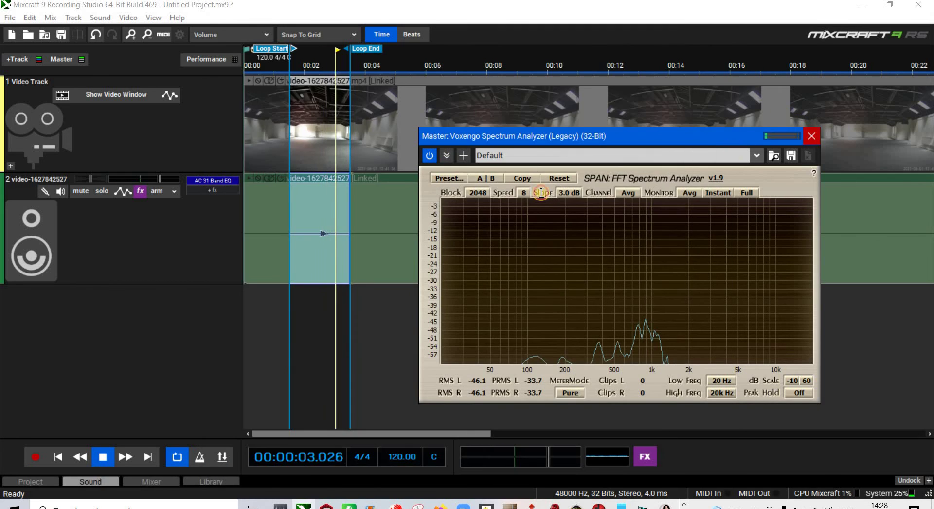
# Close the spectrum analyzer window and stop the looped playback.
pyautogui.click(812, 136)
pyautogui.click(99, 458)
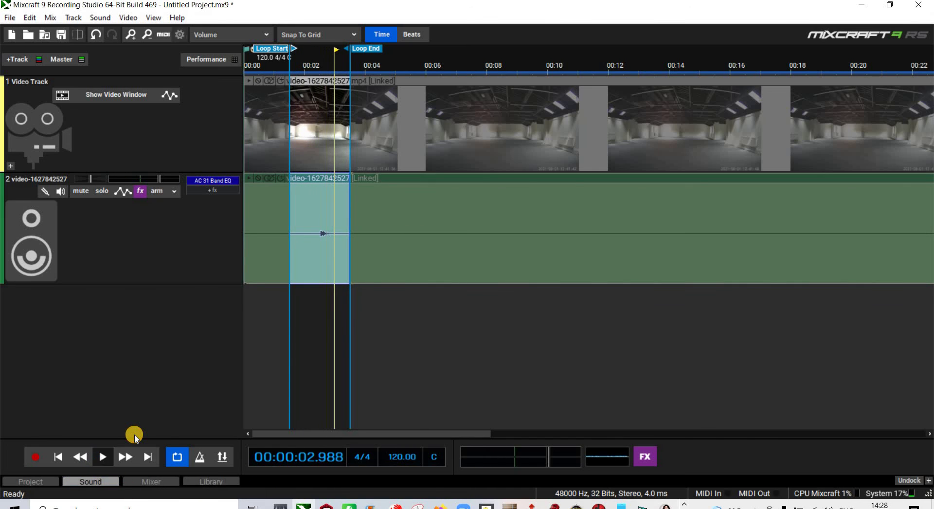
pyautogui.press('space')
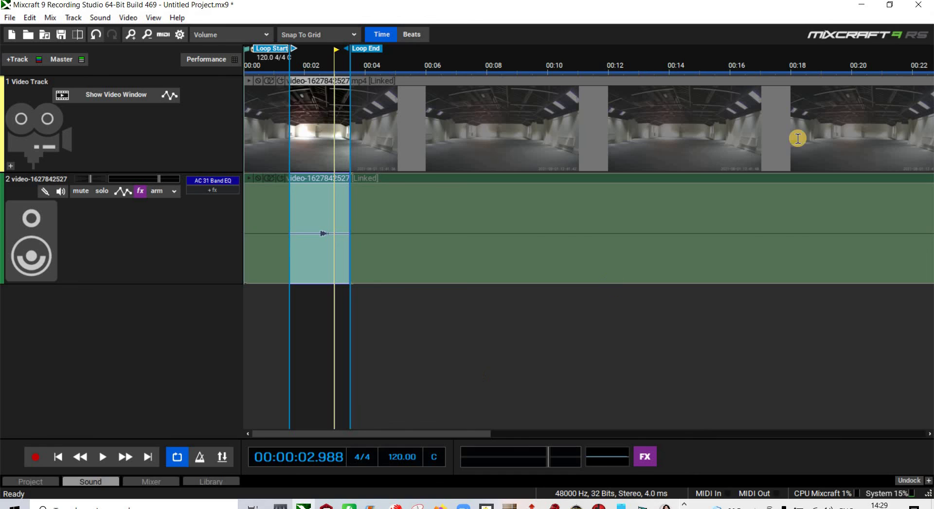
# Exit Mixcraft without saving the project changes.
pyautogui.click(915, 6)
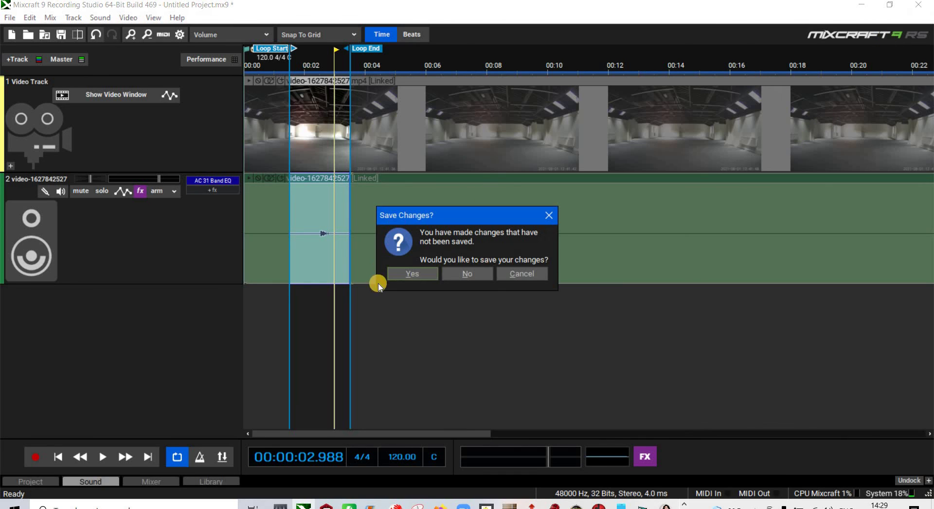
pyautogui.click(463, 274)
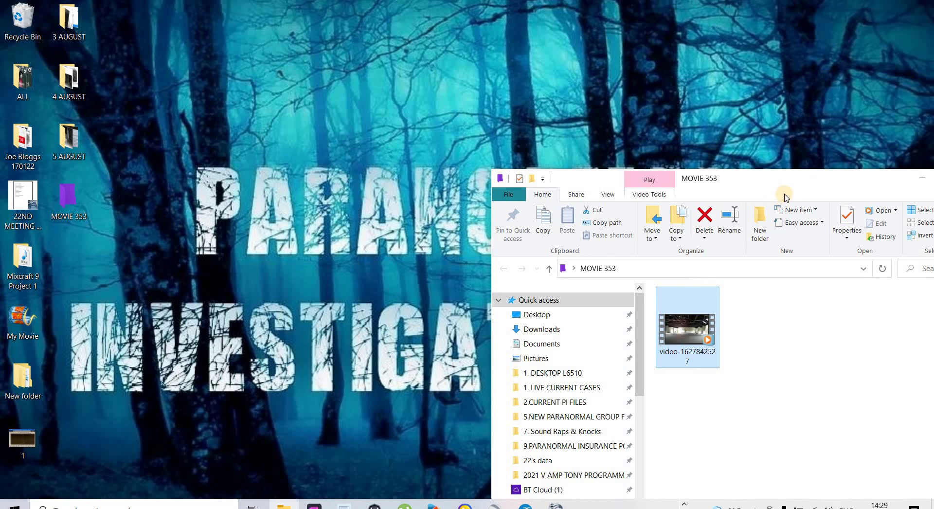
# Open the saved analyzer image 1 from the desktop, examine its frequency peaks at full size and close it.
pyautogui.moveTo(785, 197); pyautogui.dragTo(678, 133)
pyautogui.click(16, 443)
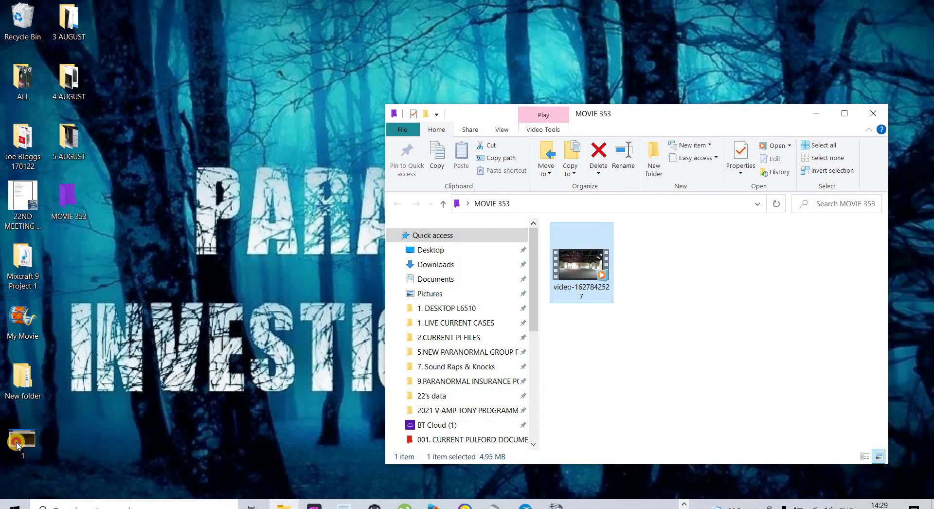
pyautogui.doubleClick(17, 443)
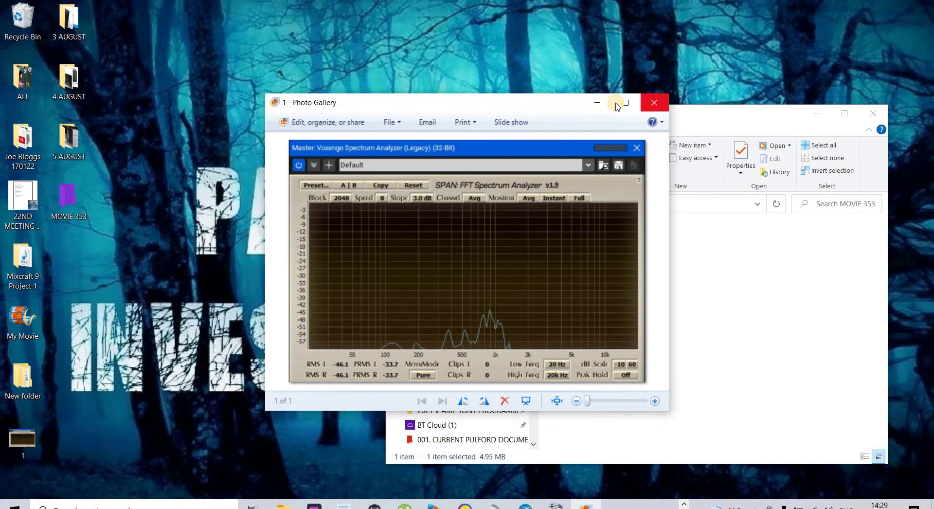
pyautogui.click(625, 102)
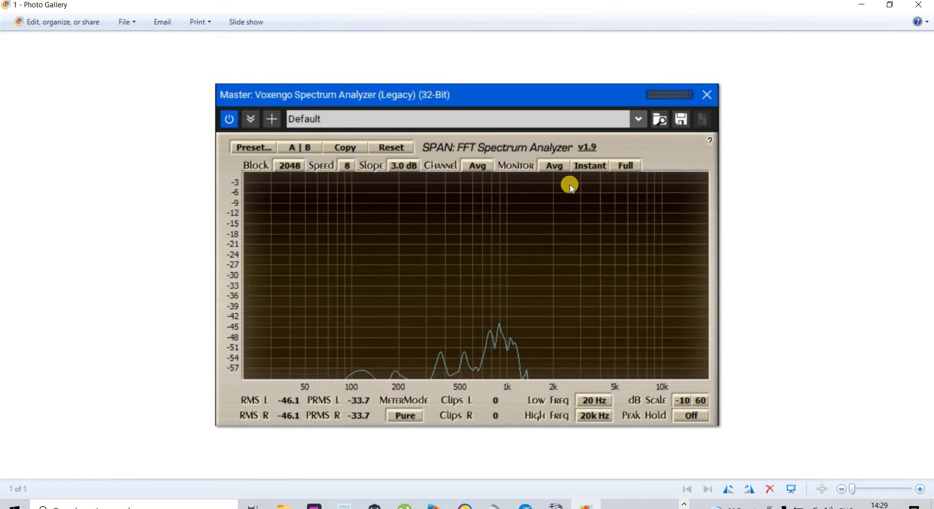
pyautogui.click(916, 7)
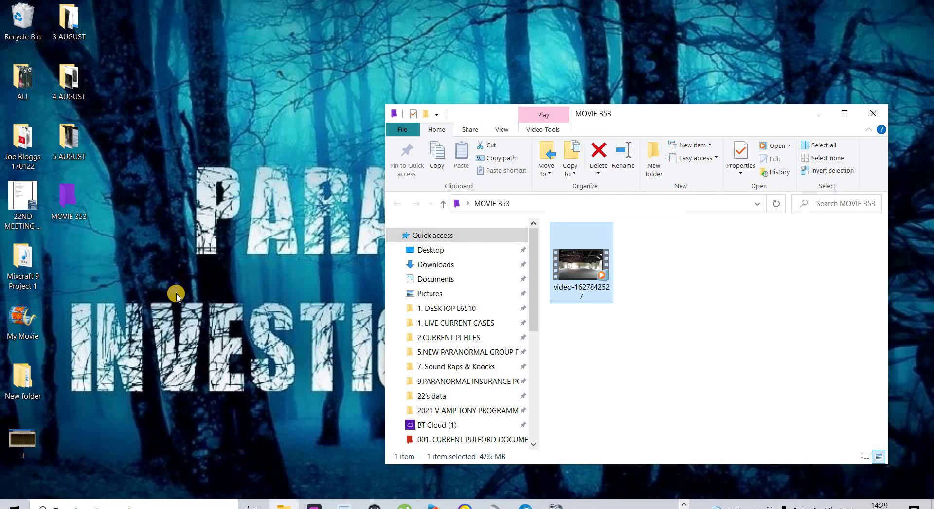